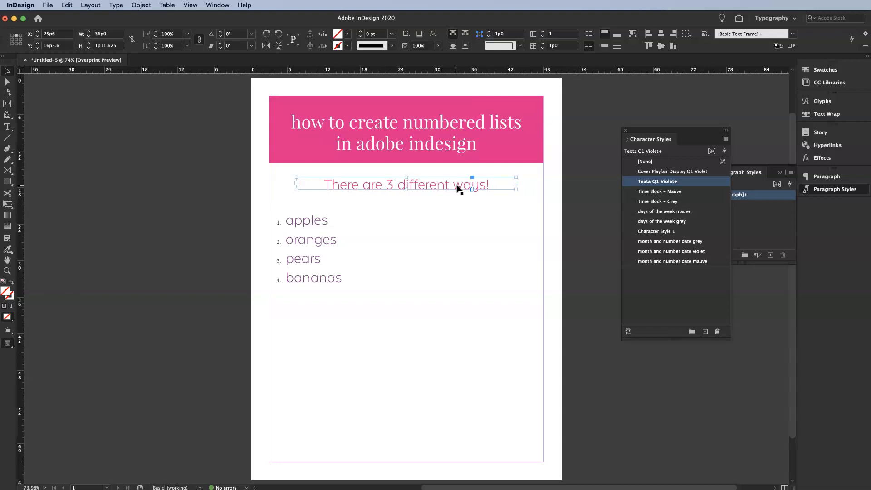
Replace the old fruit list with a new margin-wide text frame containing a numbered list of apples, oranges, pears and bananas
click(345, 273)
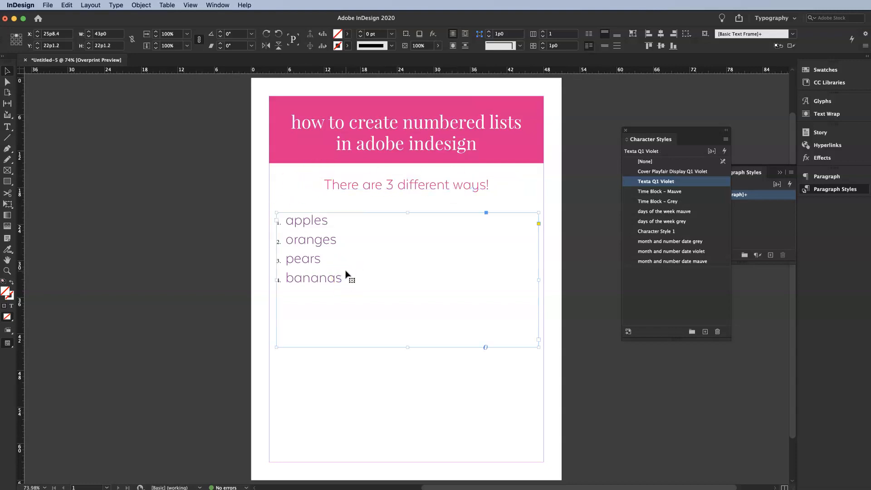
key(Delete)
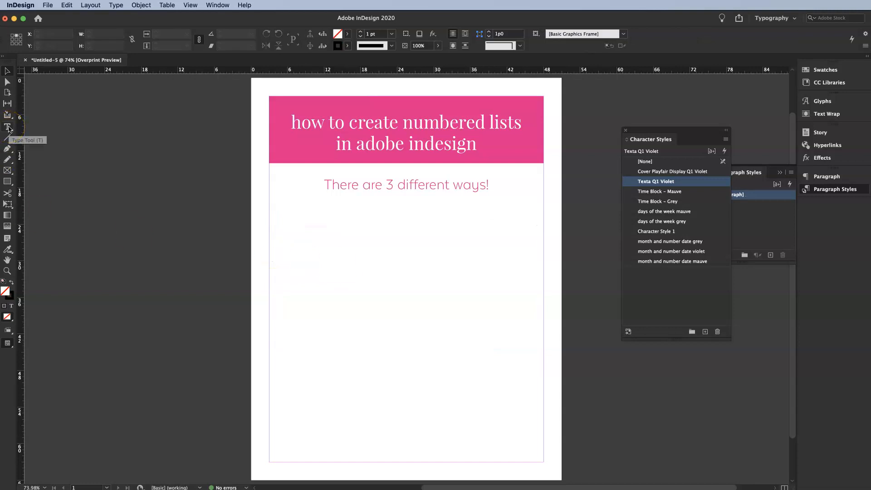
drag(269, 223, 547, 357)
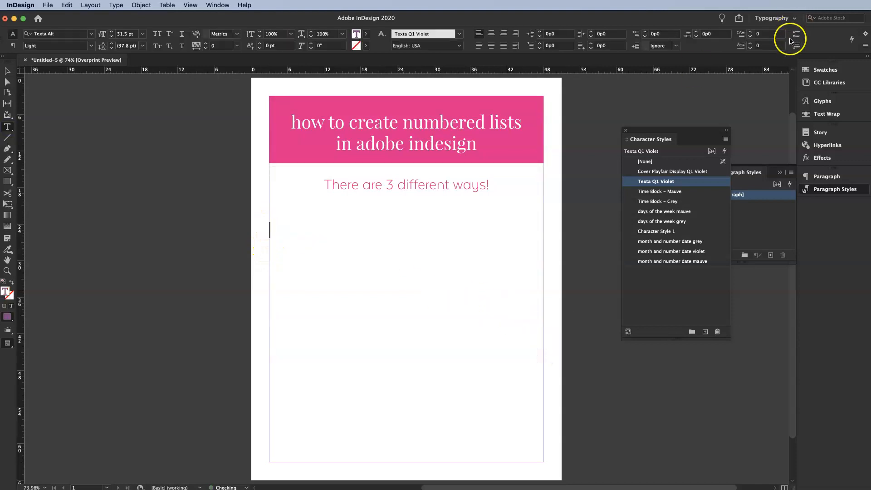
click(795, 46)
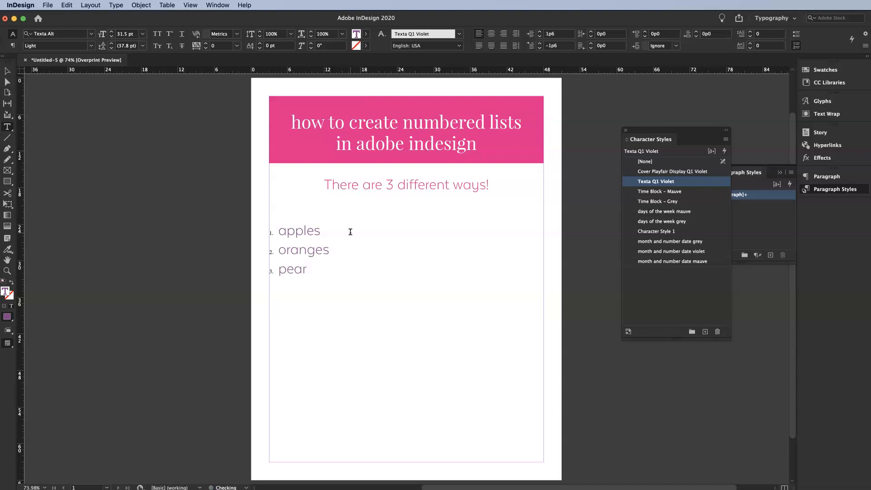
click(321, 269)
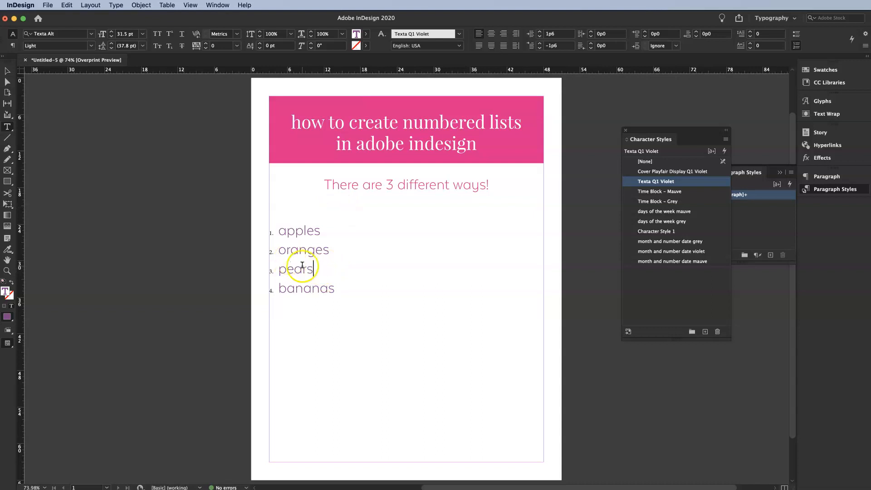
Set the font of all four list items to Ratio Modern
key(Escape)
click(318, 299)
double_click(321, 293)
drag(338, 289, 267, 231)
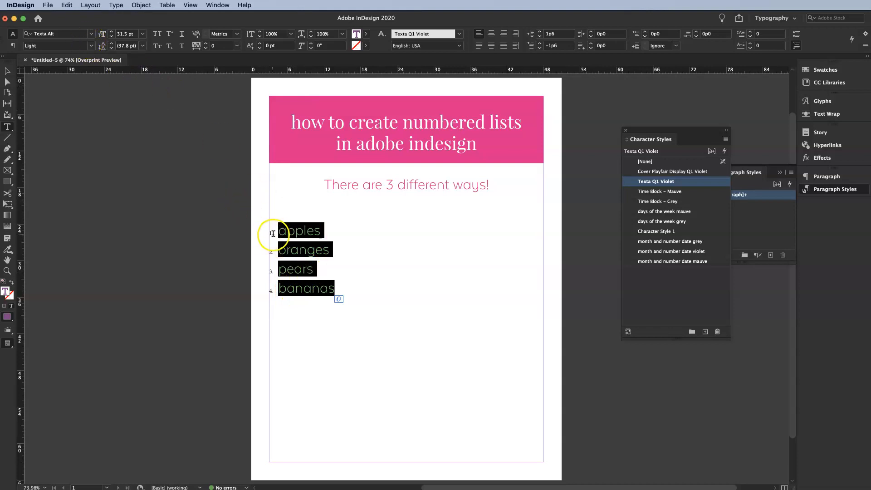
click(91, 35)
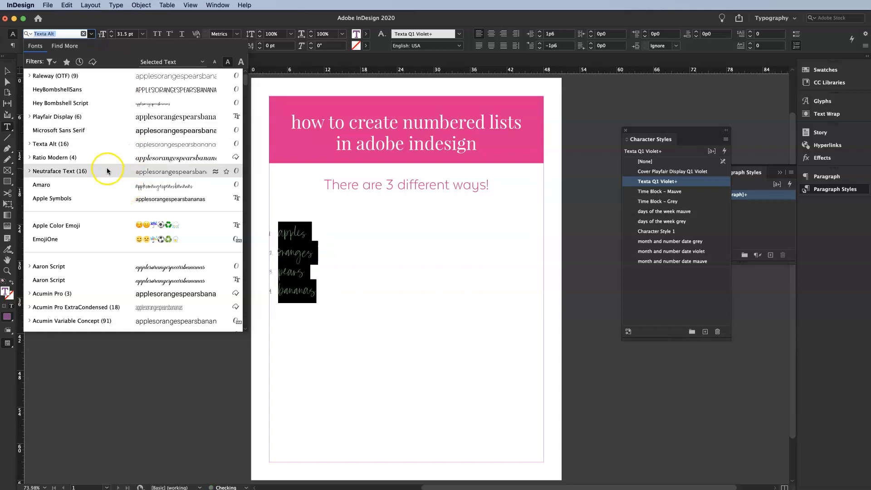
click(107, 164)
click(321, 256)
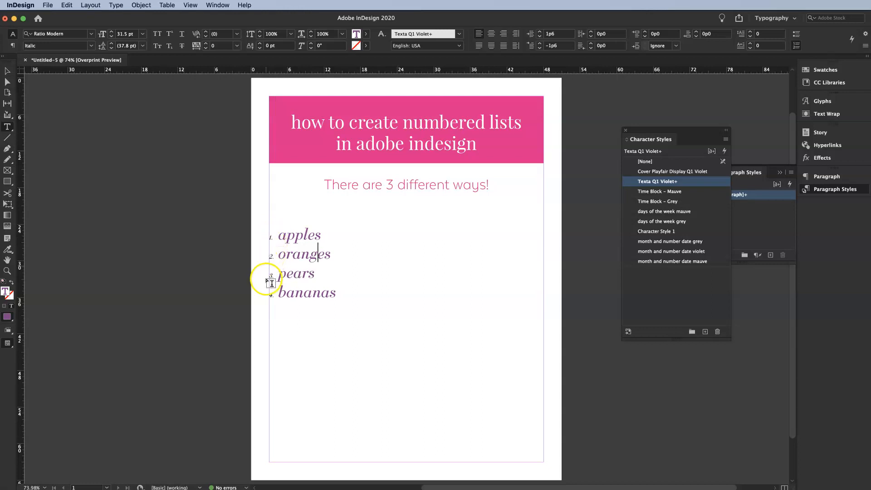
Change the font of the four list items to the script font Aidan (TT)
click(279, 236)
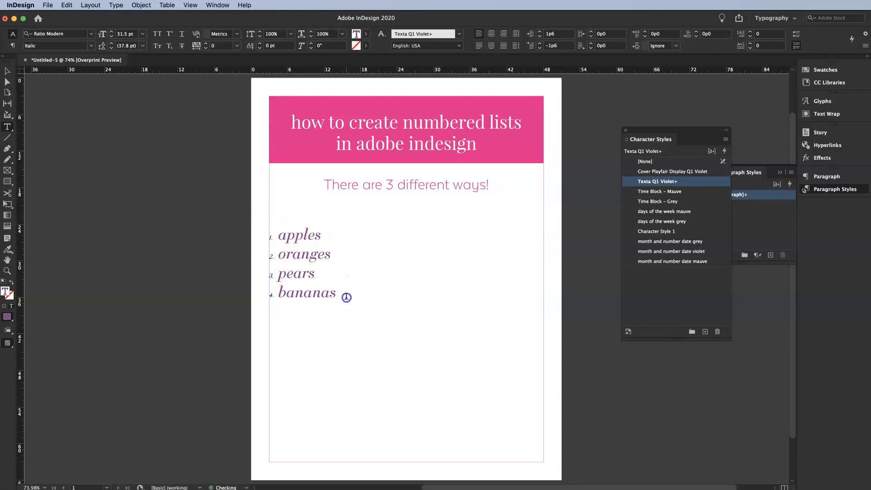
drag(346, 297, 258, 219)
click(91, 33)
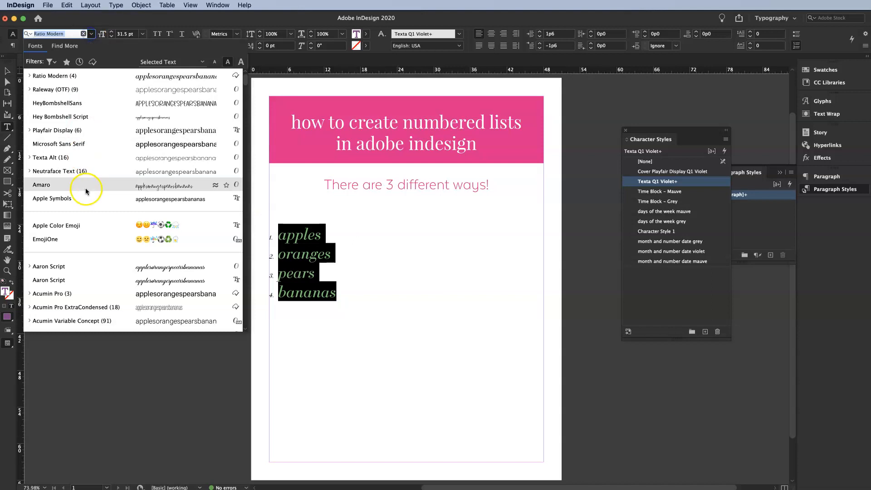
scroll(86, 187, down, 10)
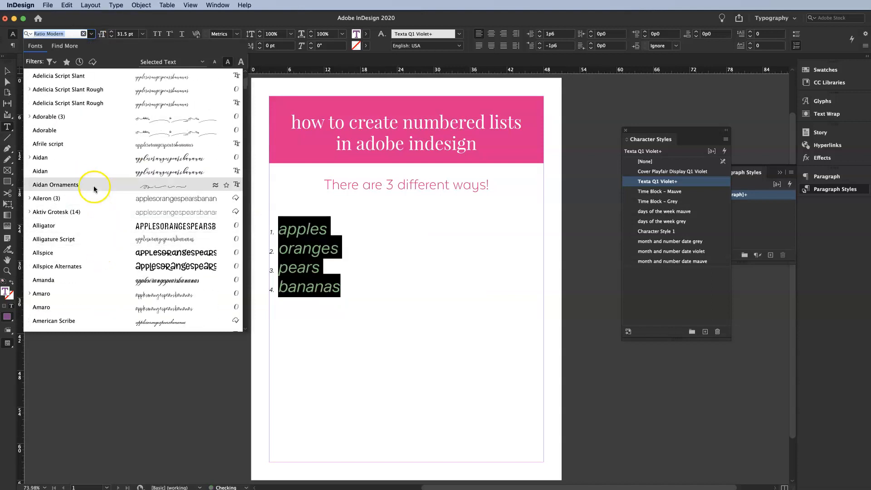
click(89, 171)
click(285, 265)
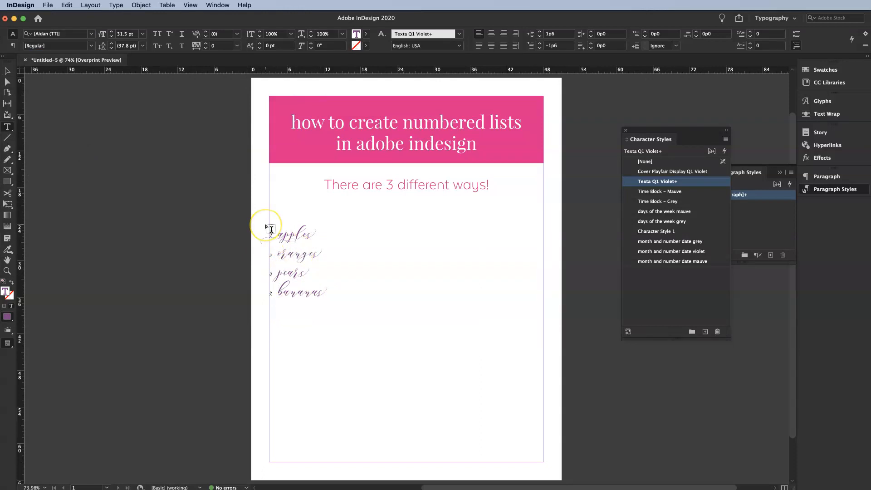
Convert the automatic numbering of all four list items to editable text
click(320, 289)
drag(318, 289, 255, 202)
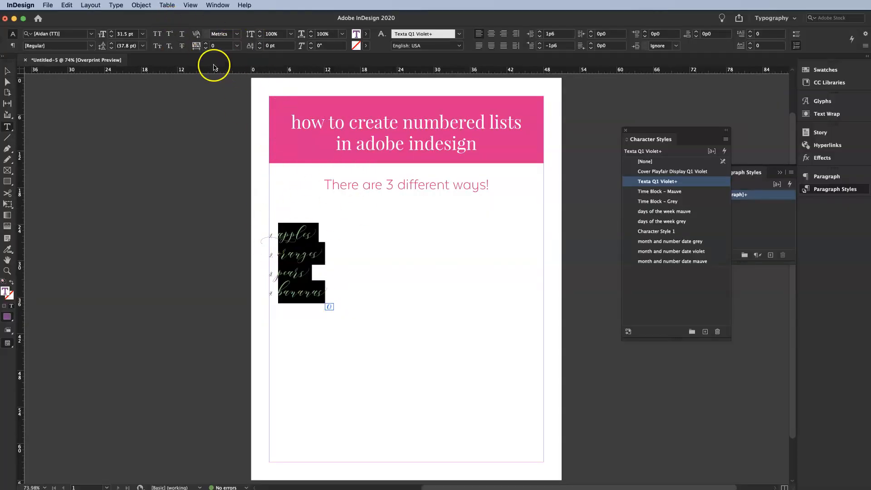
click(114, 5)
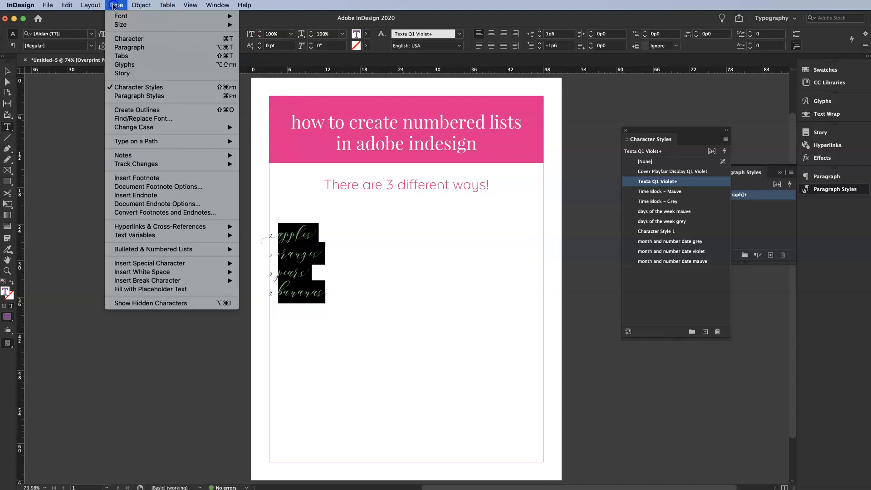
mouse_move(149, 249)
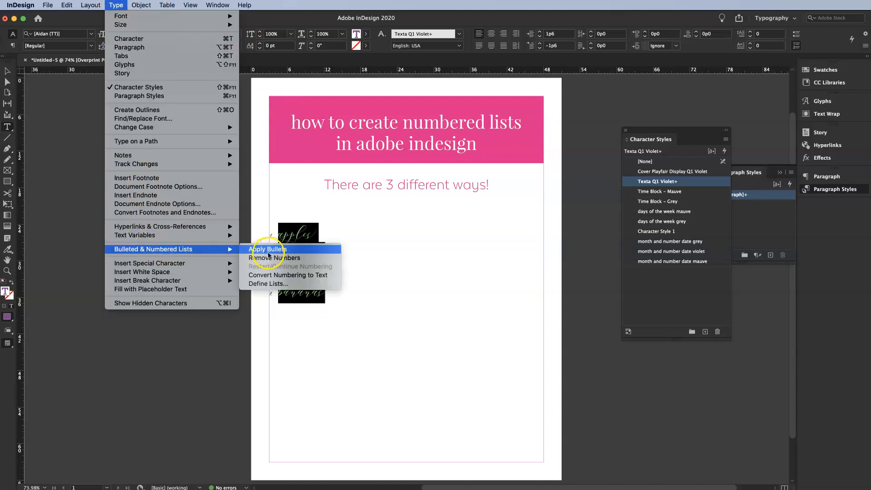
click(287, 275)
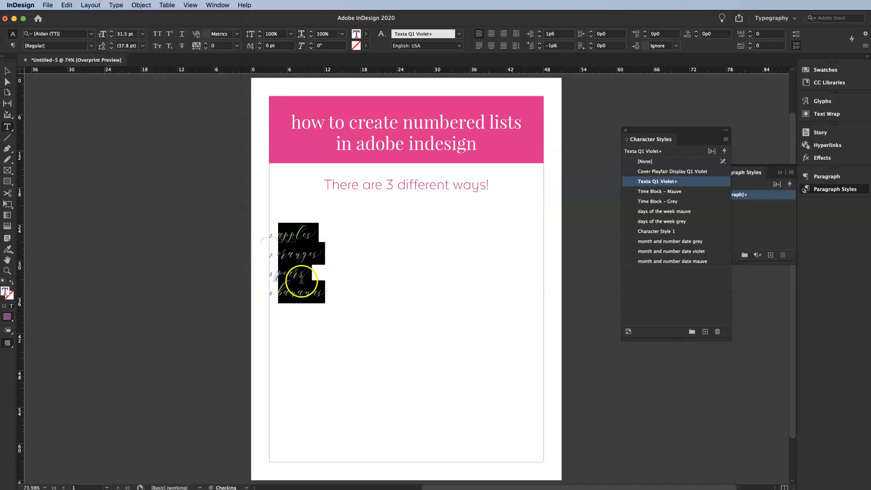
click(286, 257)
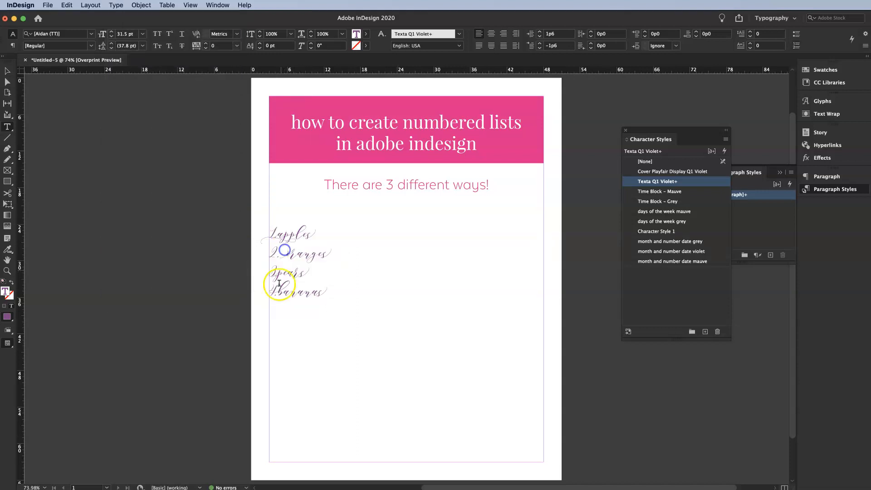
Try the "Time Block - Mauve" character style on number 1, and settle on "days of the week mauve" for it
click(275, 237)
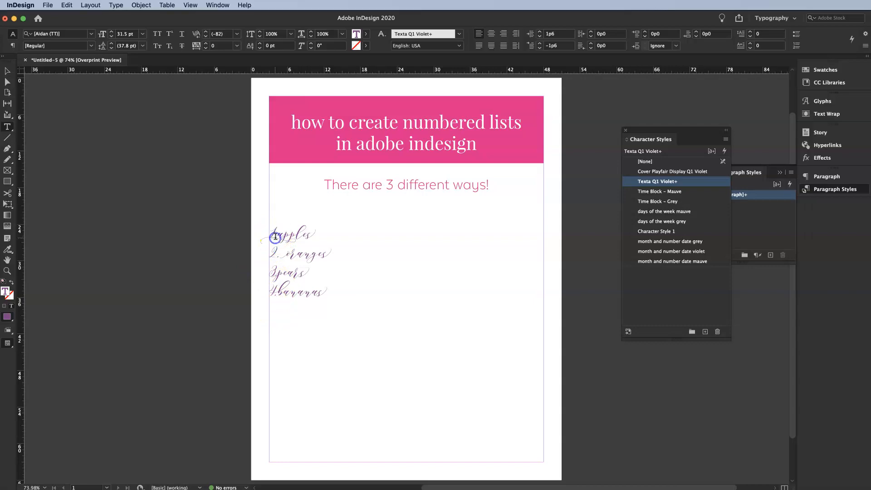
drag(275, 236, 258, 233)
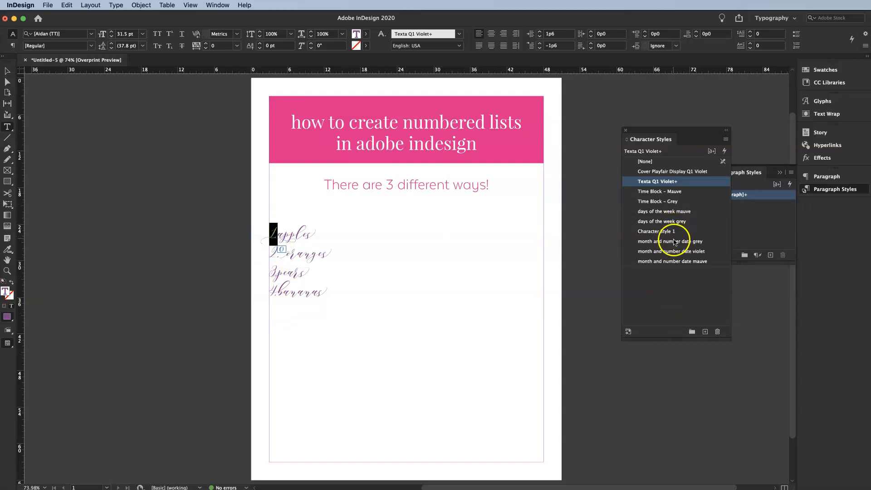
click(653, 191)
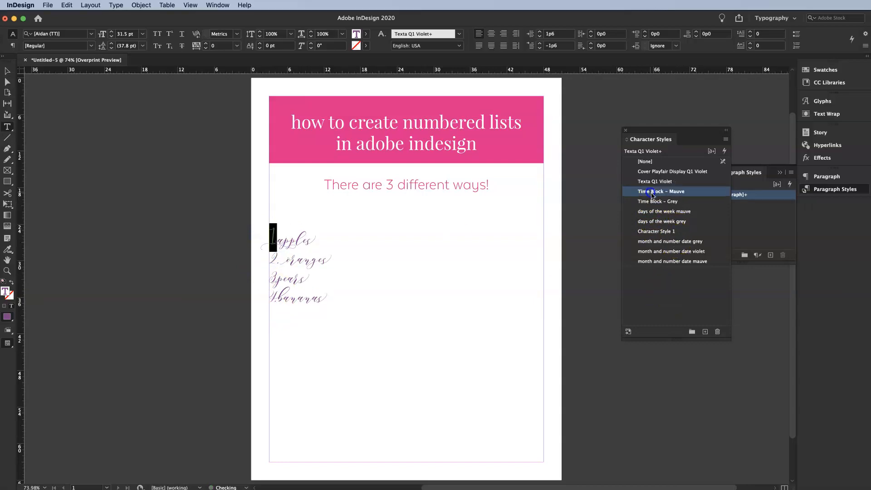
click(663, 212)
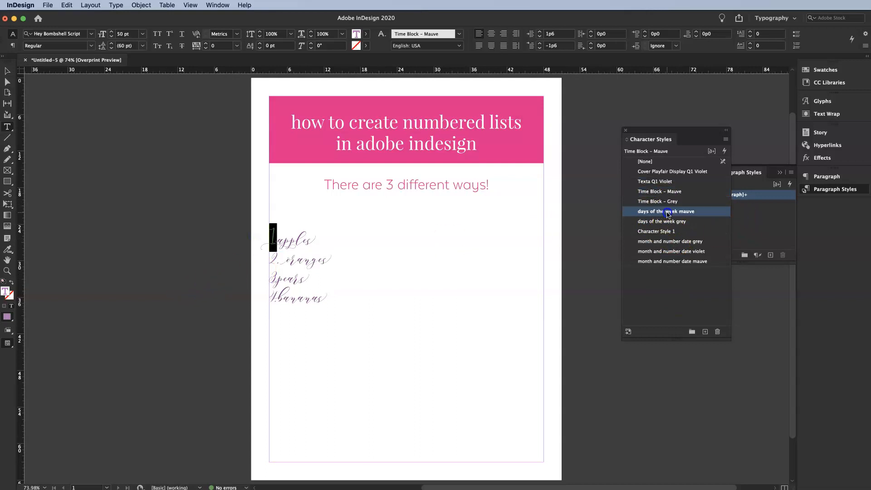
Apply the "days of the week mauve" character style to numbers 2, 3 and 4 of the list
click(281, 249)
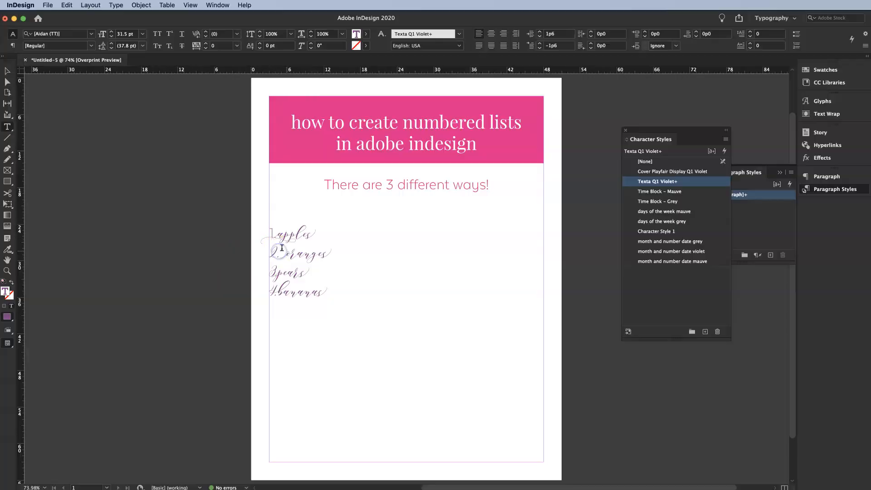
drag(280, 248, 258, 249)
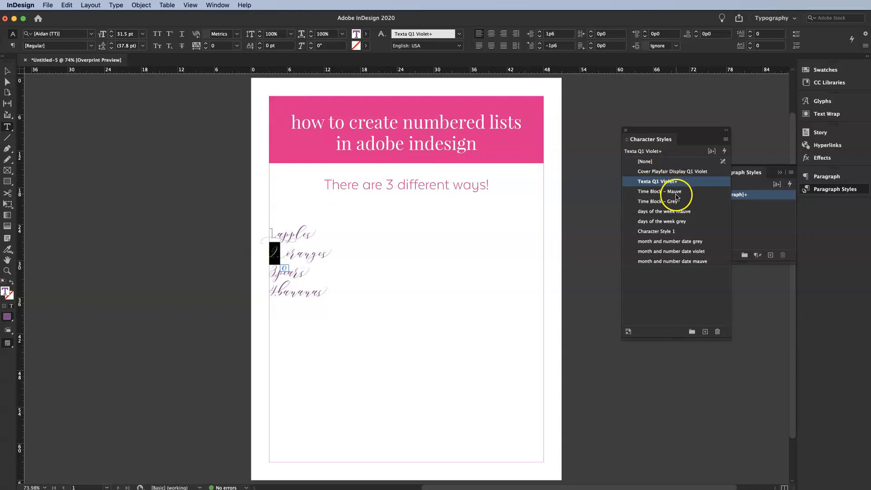
click(664, 212)
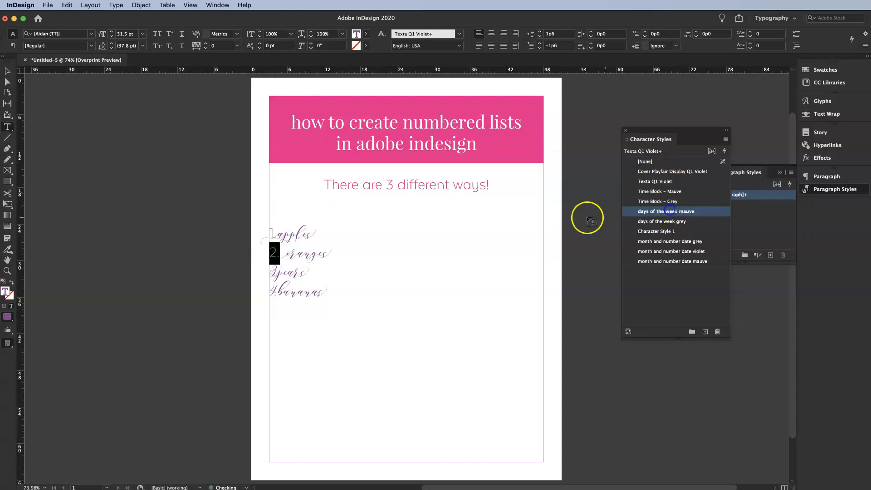
click(276, 270)
drag(276, 270, 256, 271)
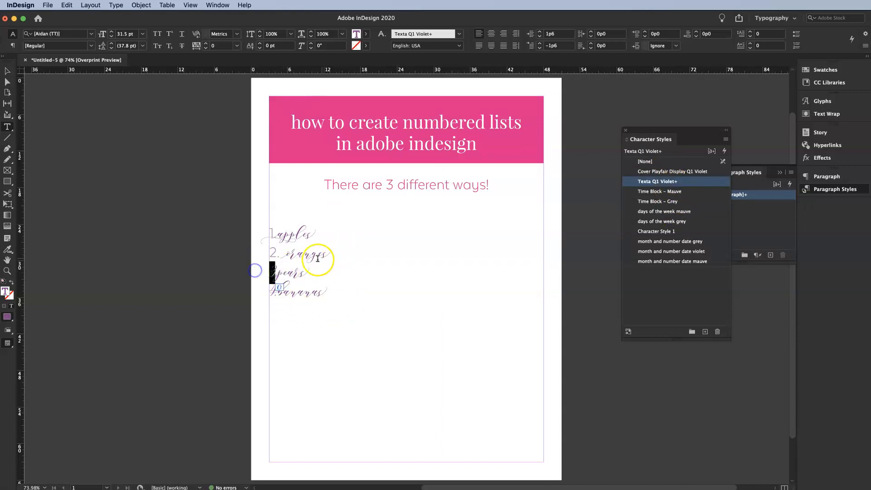
click(664, 211)
drag(277, 293, 260, 292)
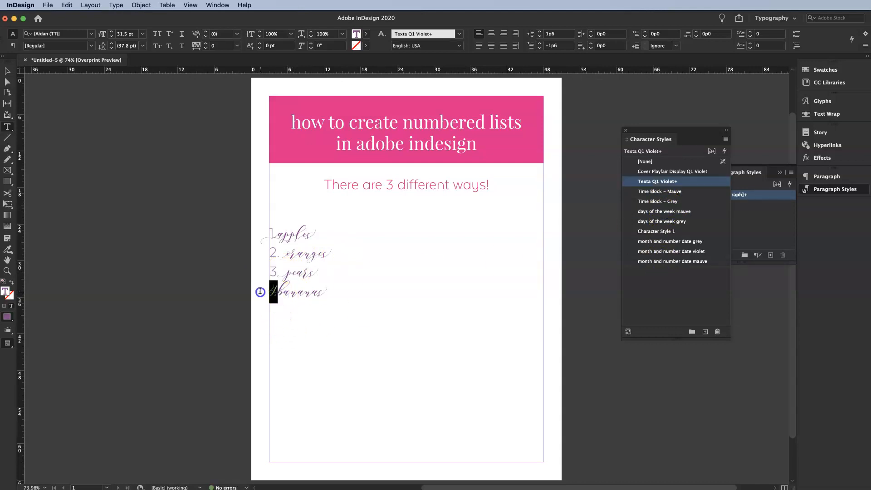
click(672, 212)
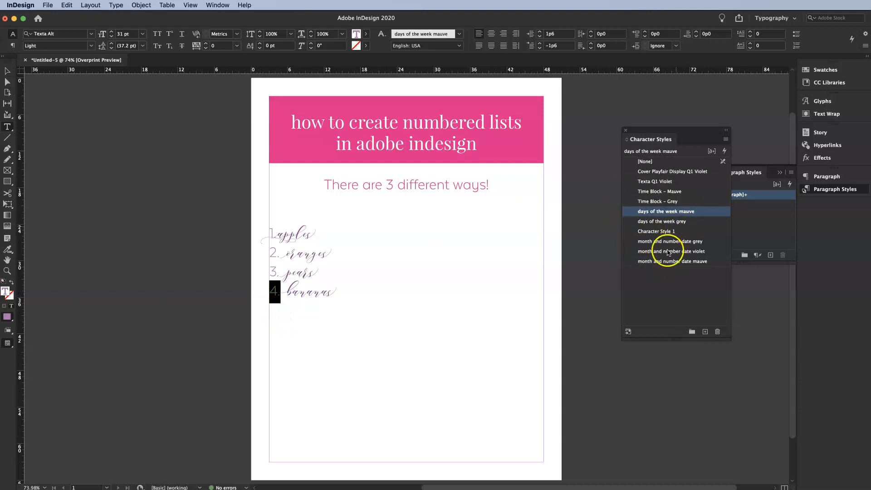
Review the basic character formats of the "days of the week mauve" character style
click(665, 286)
double_click(682, 213)
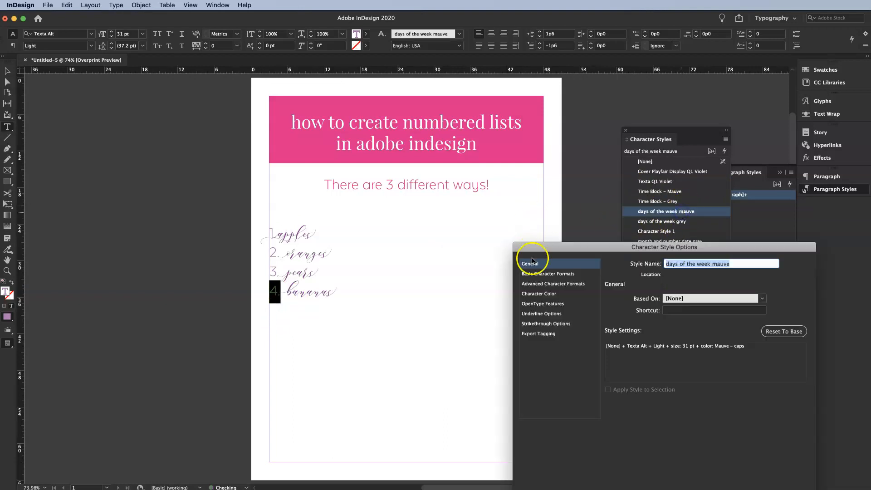
click(554, 273)
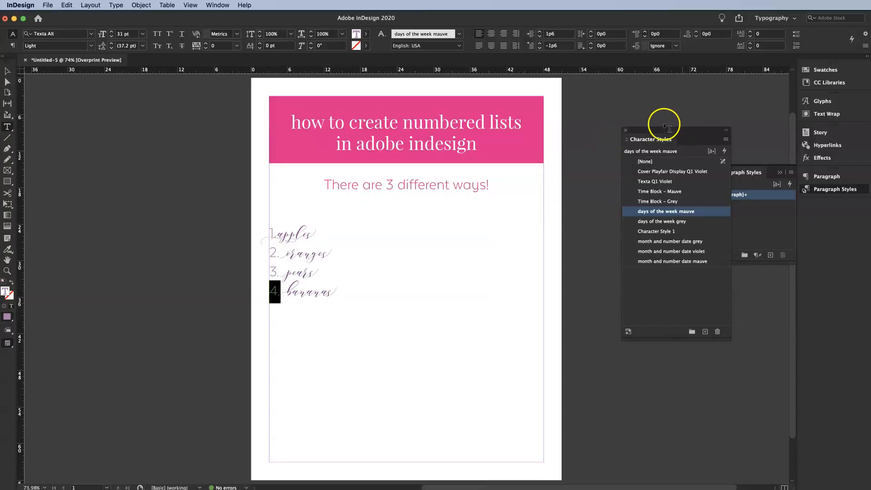
Apply the "month and number date violet" character style to number 4
click(683, 252)
click(683, 292)
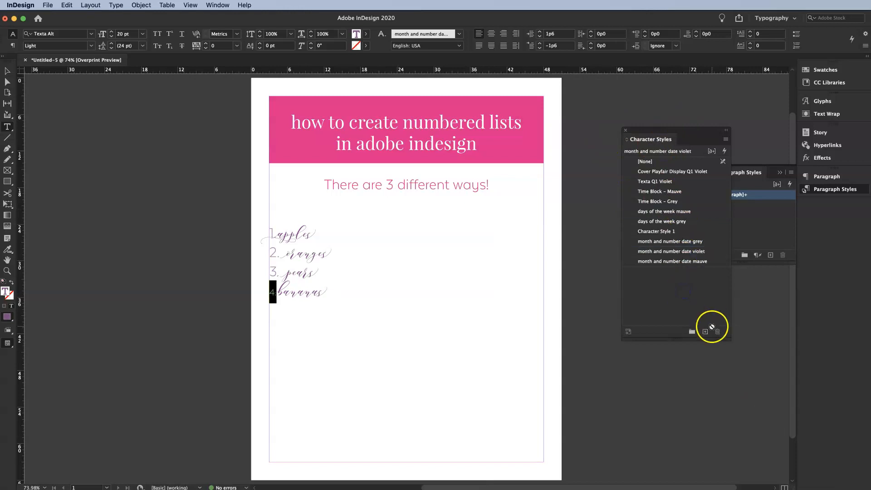
click(218, 5)
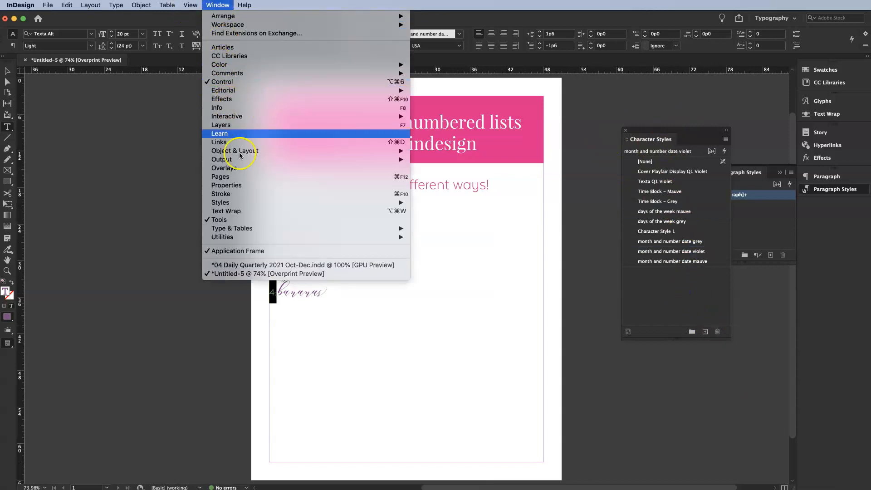
mouse_move(241, 204)
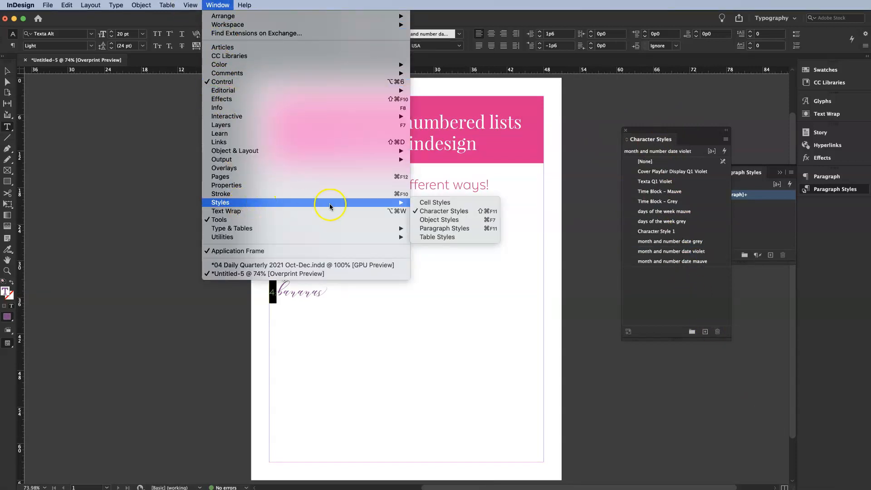
click(657, 352)
Create a new character style and name it "New Style of Arial"
click(705, 332)
double_click(670, 271)
click(708, 265)
text(New S)
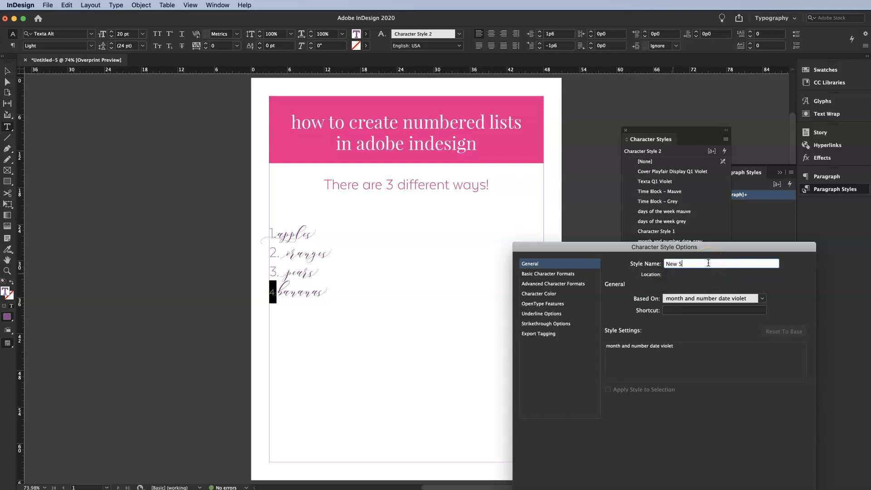
text(tyle of Arial)
Set the font family of the new character style to Arial in its basic character formats
click(555, 273)
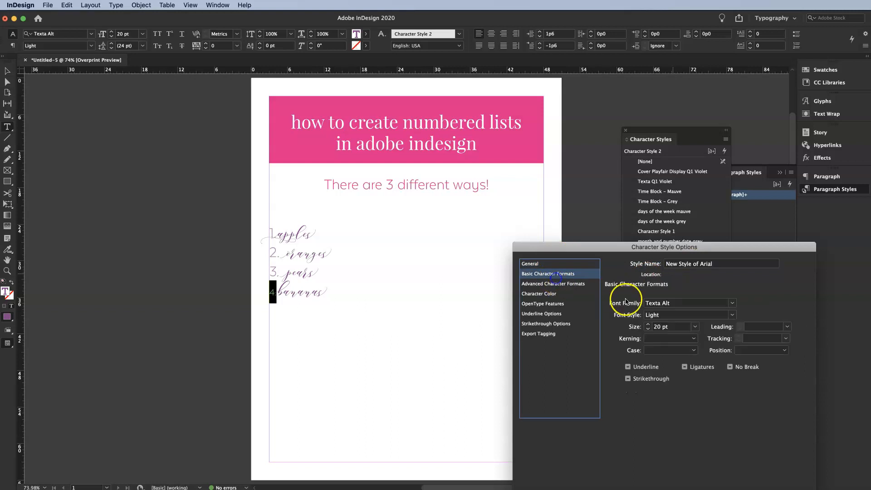
click(702, 306)
click(727, 303)
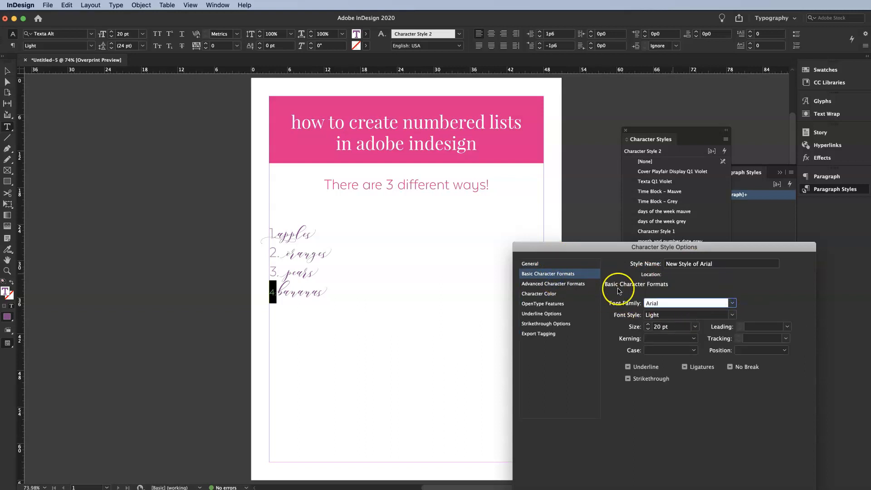
Choose Arial Regular as the font of the "New Style of Arial" character style and confirm the style options
click(731, 302)
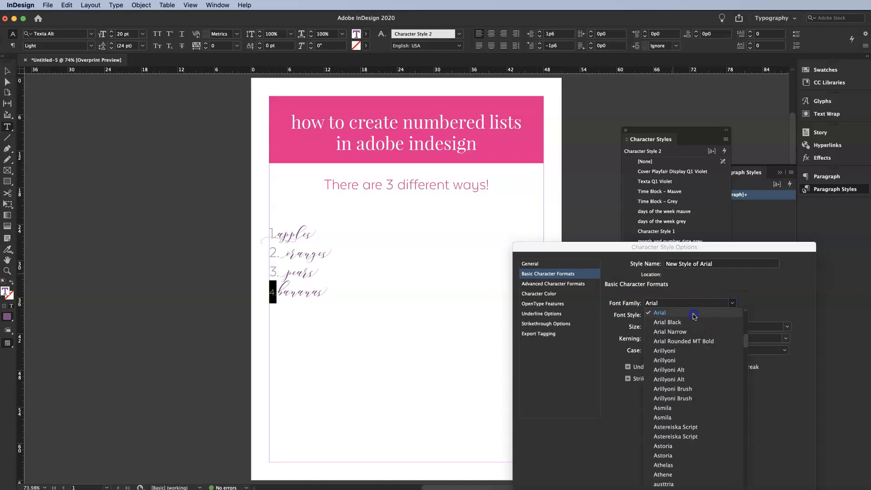
click(666, 313)
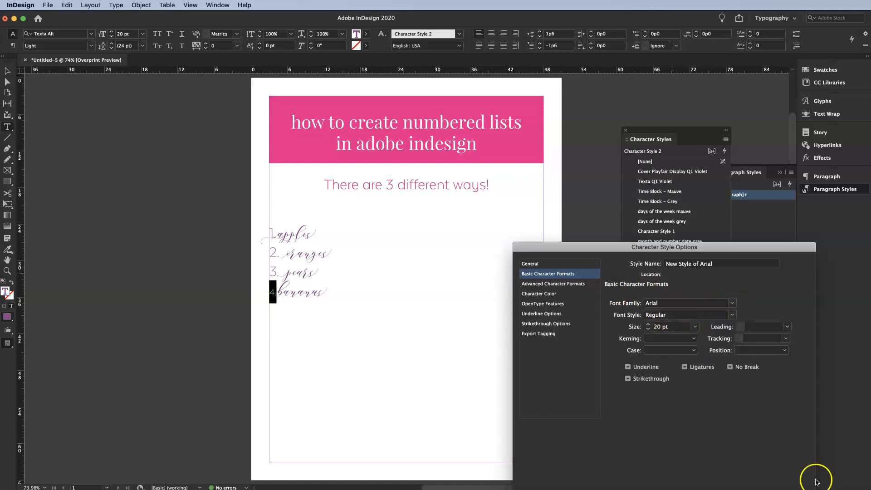
key(Return)
click(271, 291)
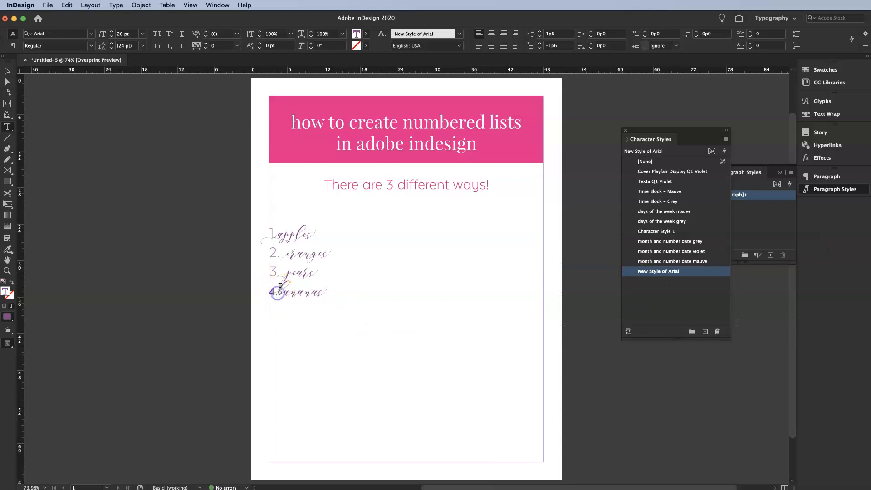
Add the line "5. grapes" below bananas and apply the "days of the week mauve" character style to its number
click(334, 293)
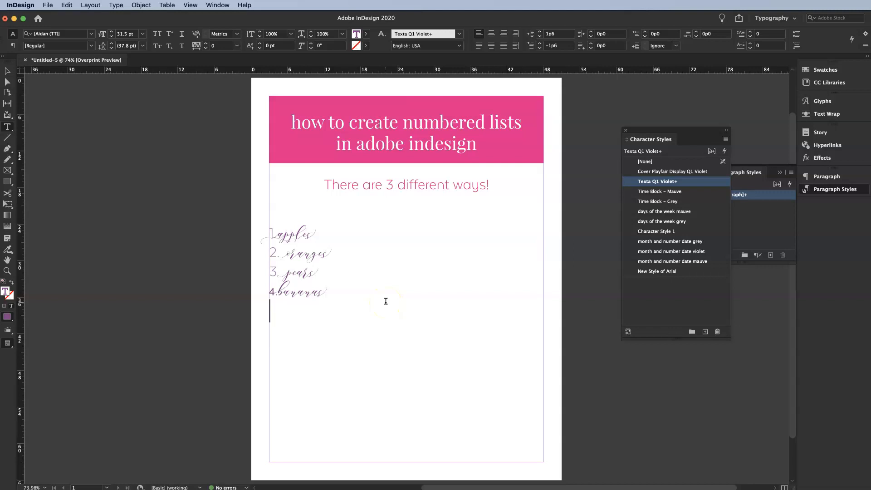
key(Return)
text(sdflk)
drag(281, 314, 253, 305)
click(666, 212)
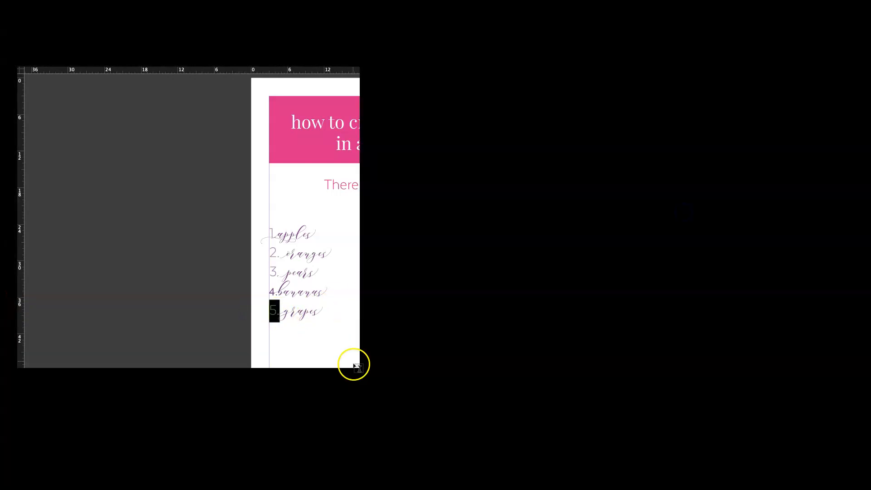
click(344, 313)
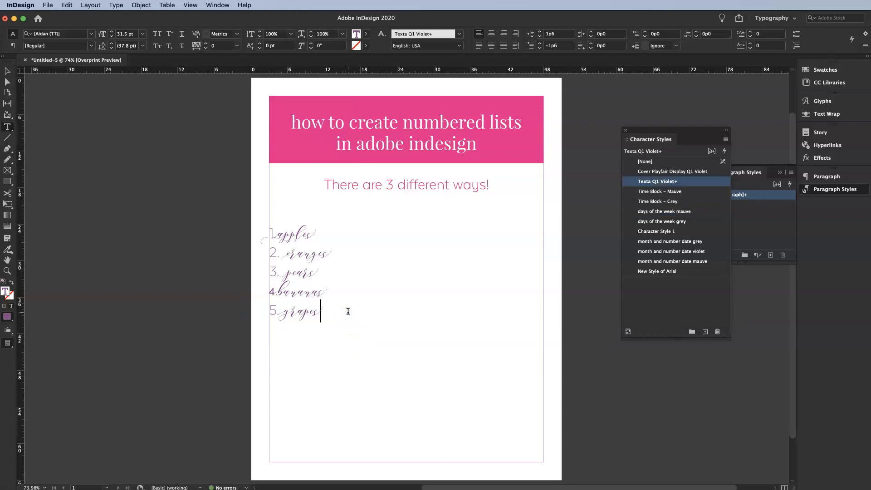
Delete the fruit list's text frame and draw a new text frame across the page margins below the subtitle
key(Escape)
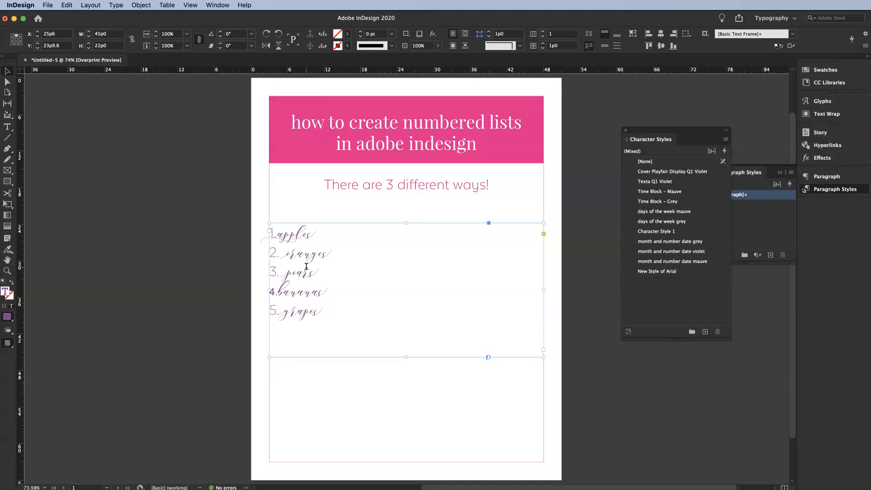
key(Delete)
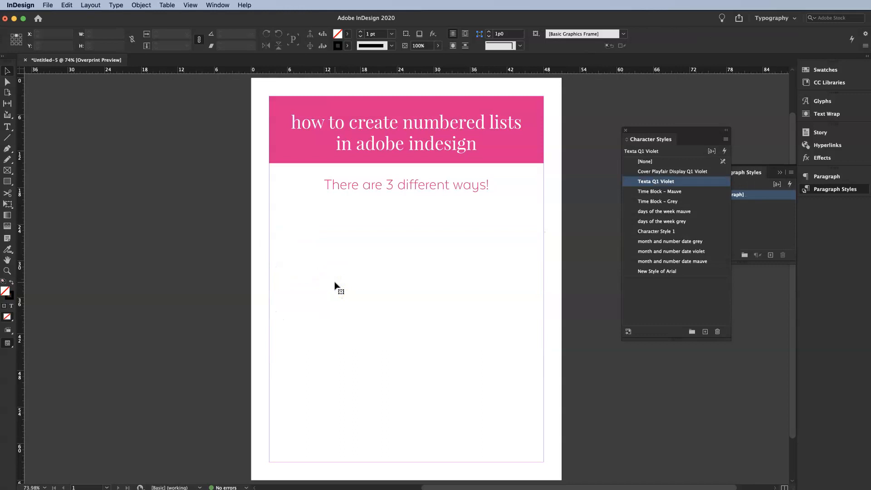
click(9, 129)
drag(270, 208, 544, 374)
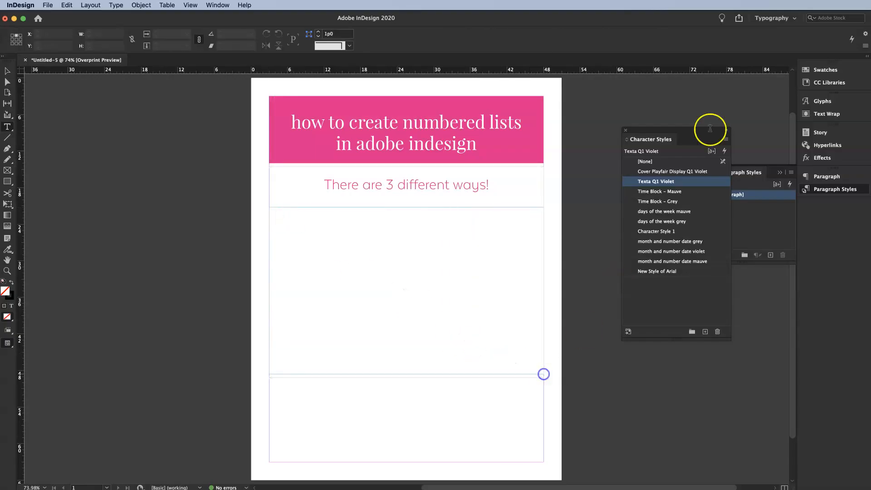
Enter an automatically numbered list of apples, oranges, pears, bananas and grapes in the new text frame, without an empty sixth item
click(797, 46)
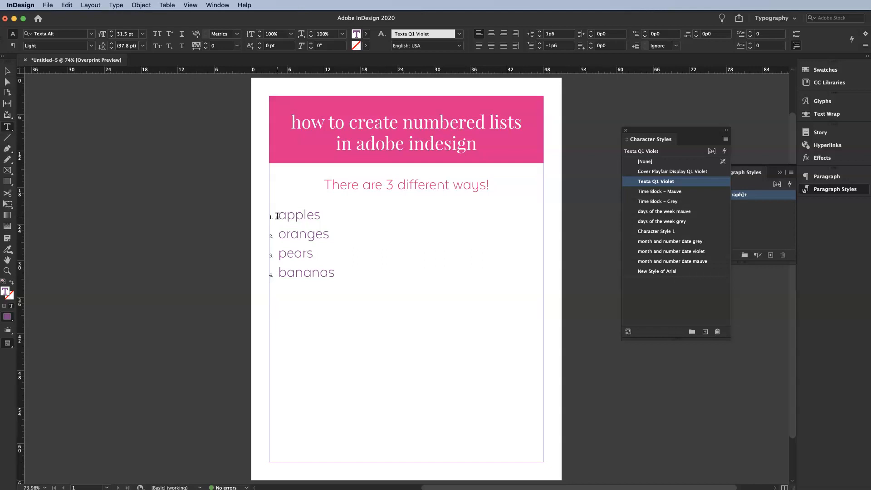
click(348, 272)
drag(326, 297, 257, 208)
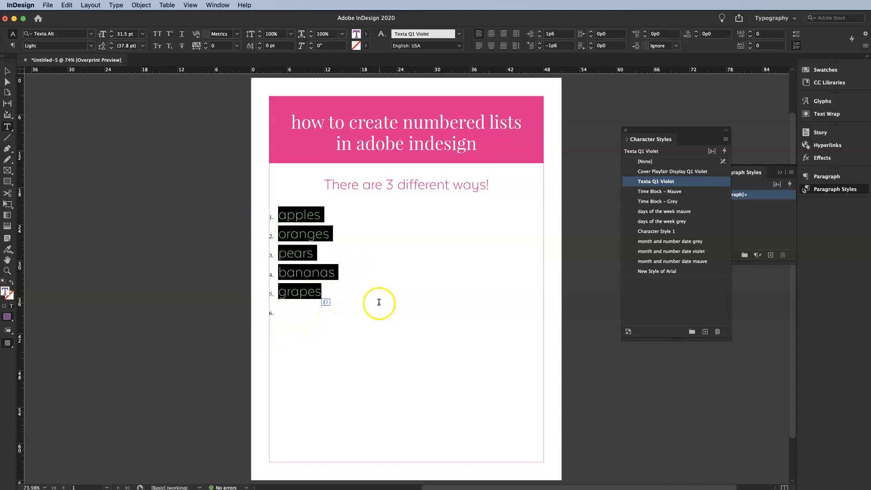
click(293, 308)
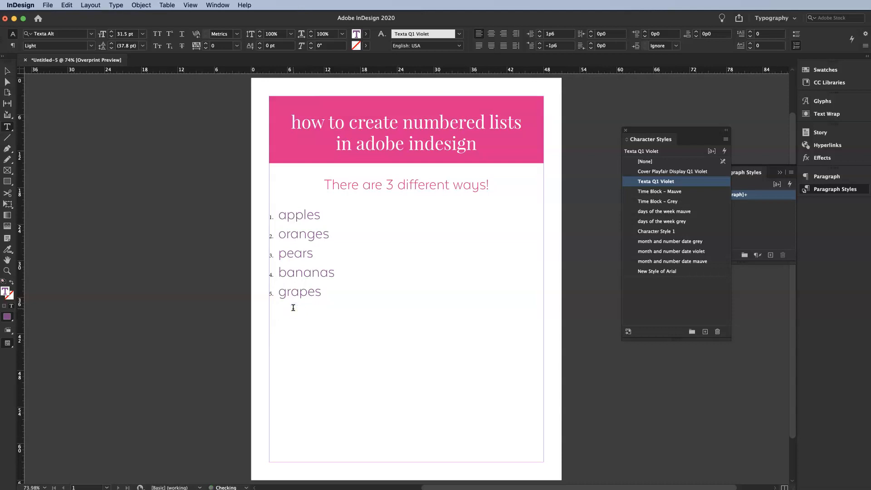
text(s)
Create a new paragraph style from the five fruit list items and apply it to them
drag(318, 297, 258, 205)
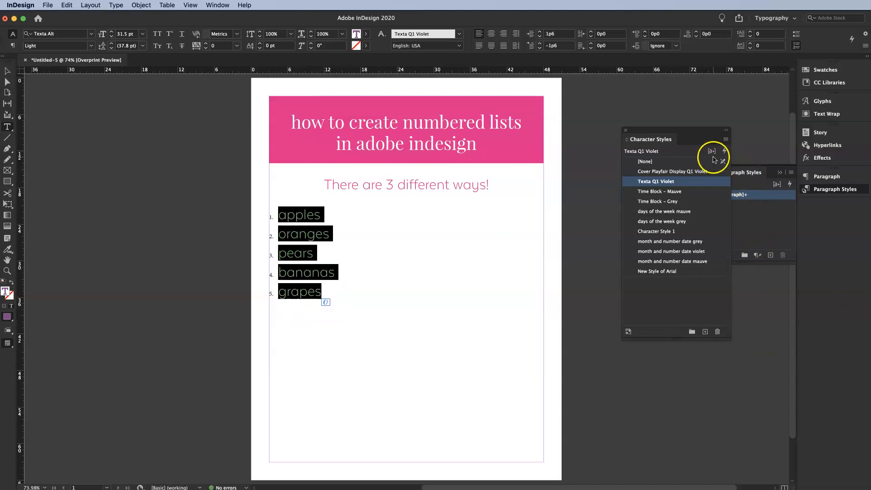
drag(649, 132, 602, 224)
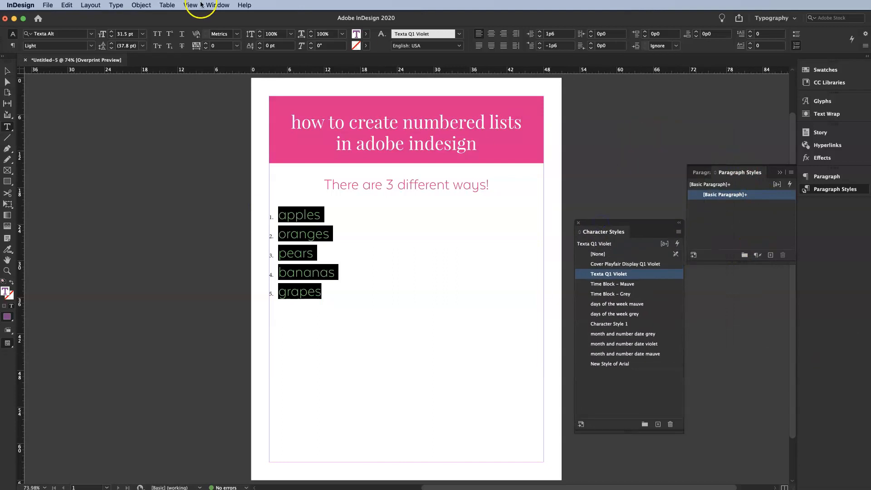
click(212, 4)
mouse_move(211, 203)
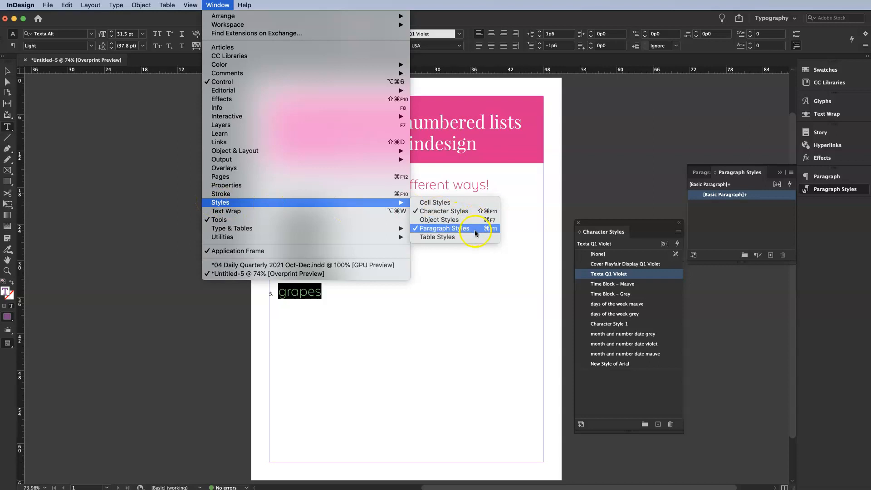
click(676, 129)
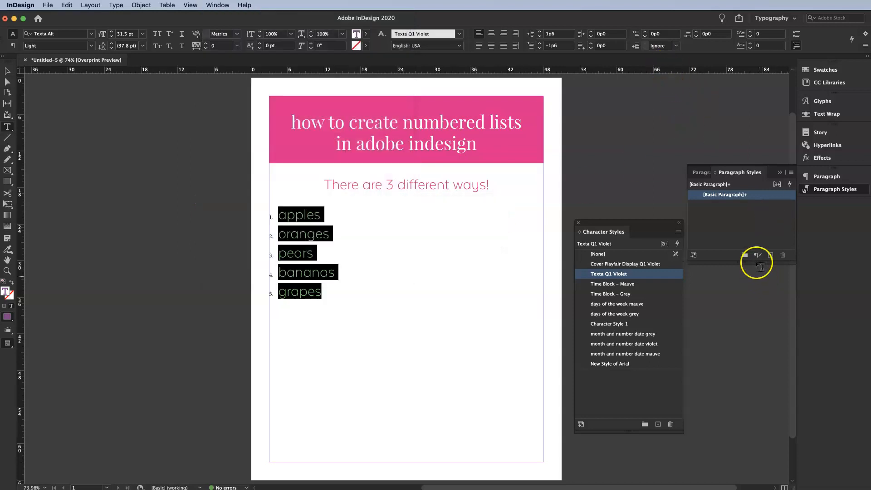
click(771, 255)
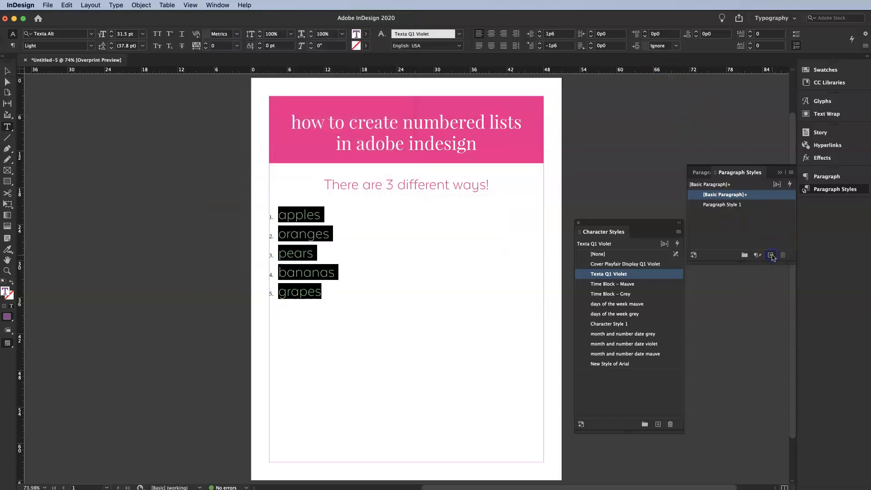
click(763, 205)
Set the new paragraph style's numbering to the "Cover Playfair Display Q1 Violet" character style with the preview enabled, and confirm
double_click(763, 205)
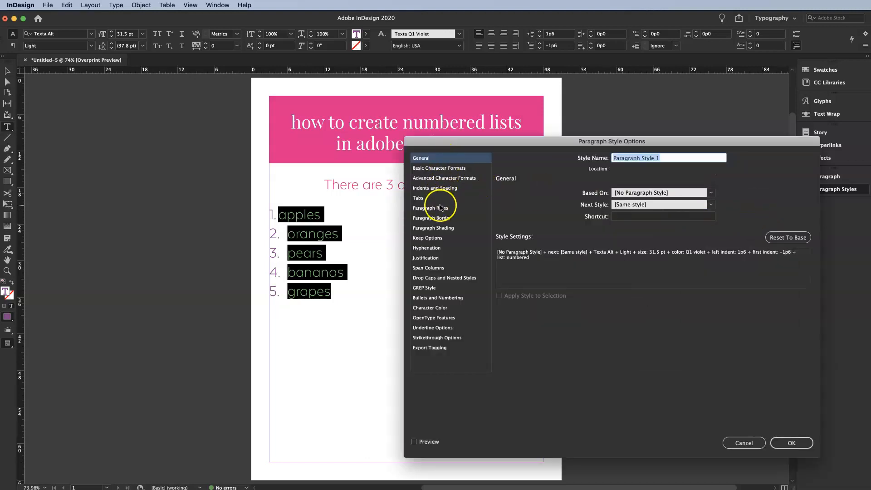
click(443, 298)
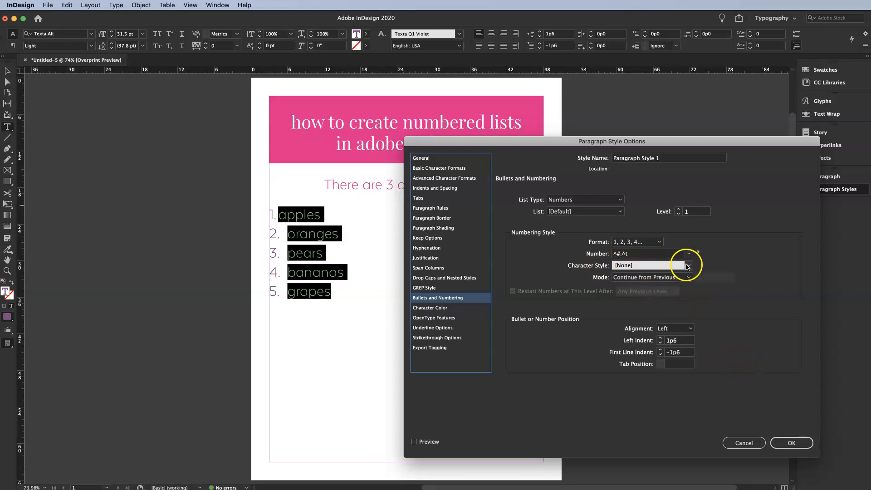
click(686, 266)
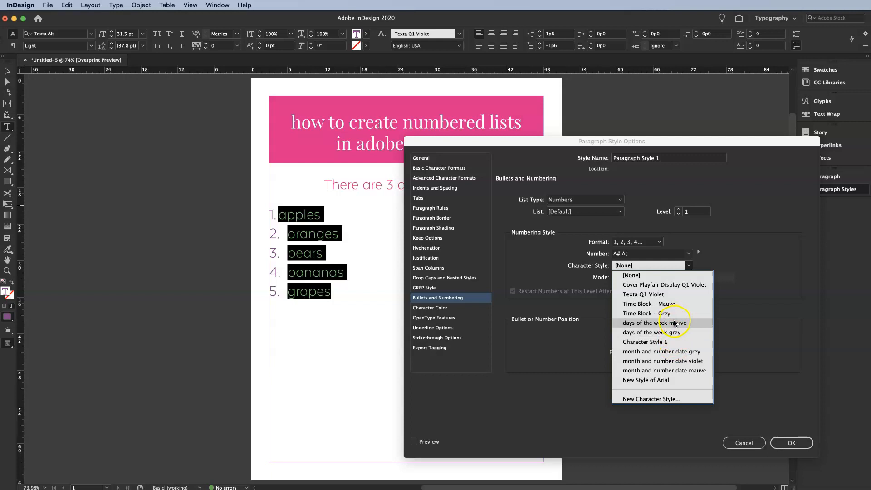
click(675, 323)
click(687, 266)
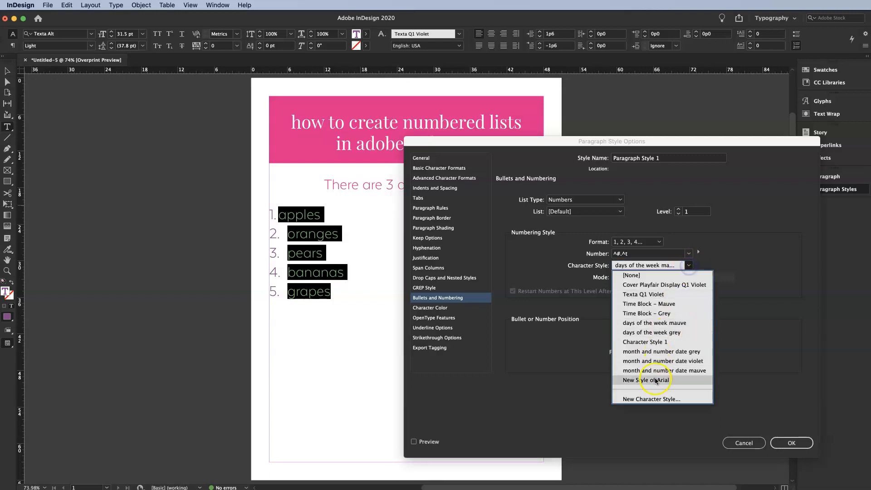
click(453, 426)
click(413, 442)
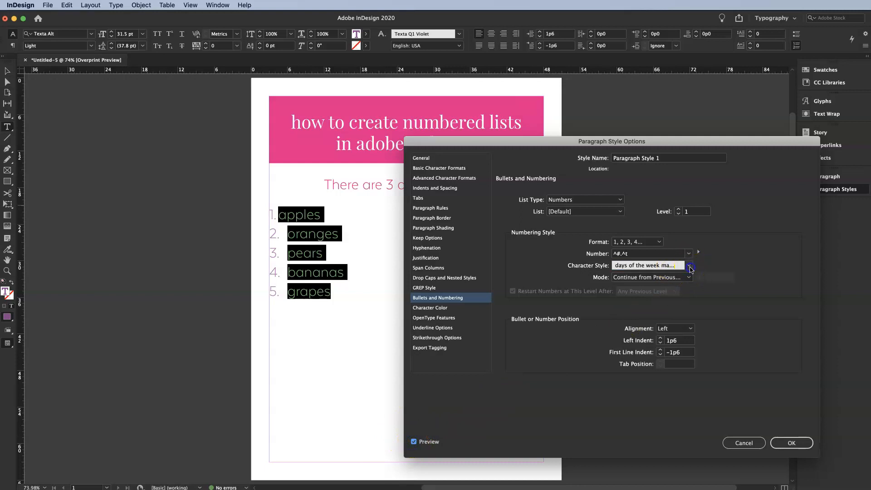
click(688, 266)
click(682, 285)
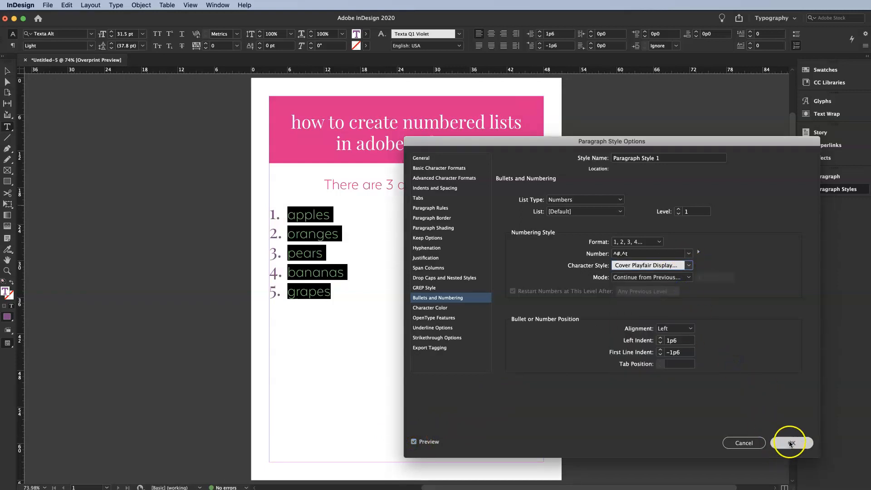
click(787, 442)
click(334, 281)
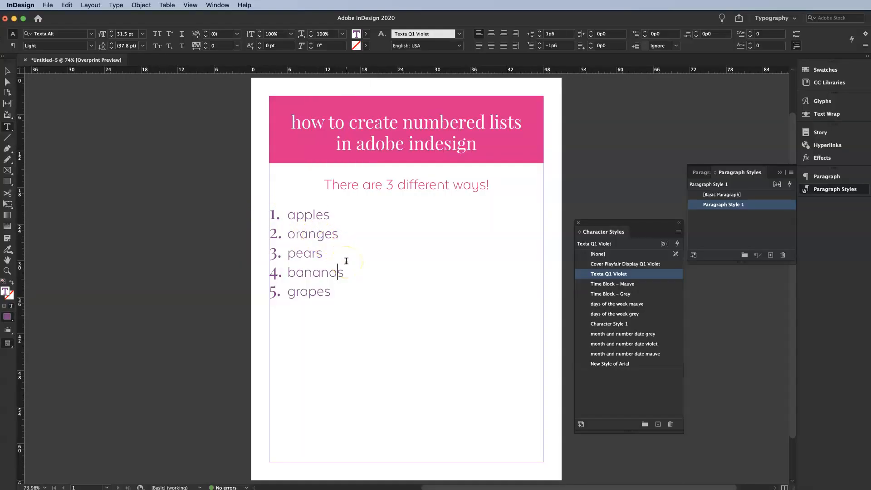
drag(336, 295, 279, 213)
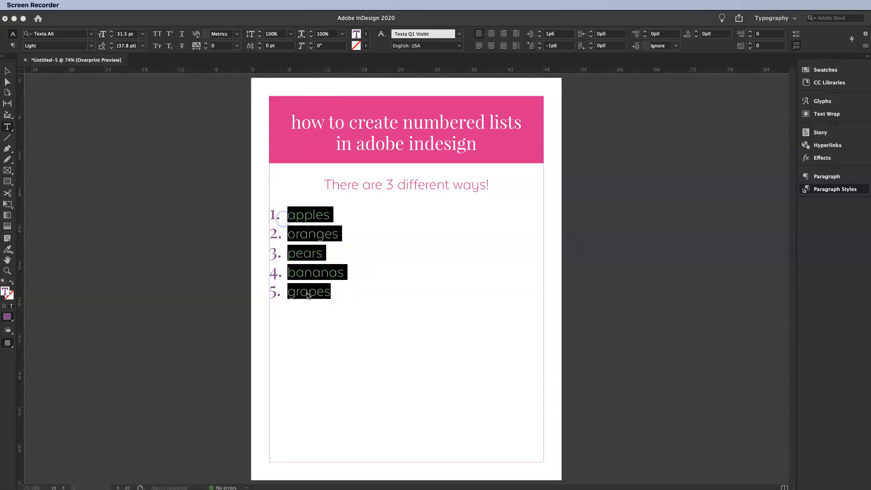
click(356, 336)
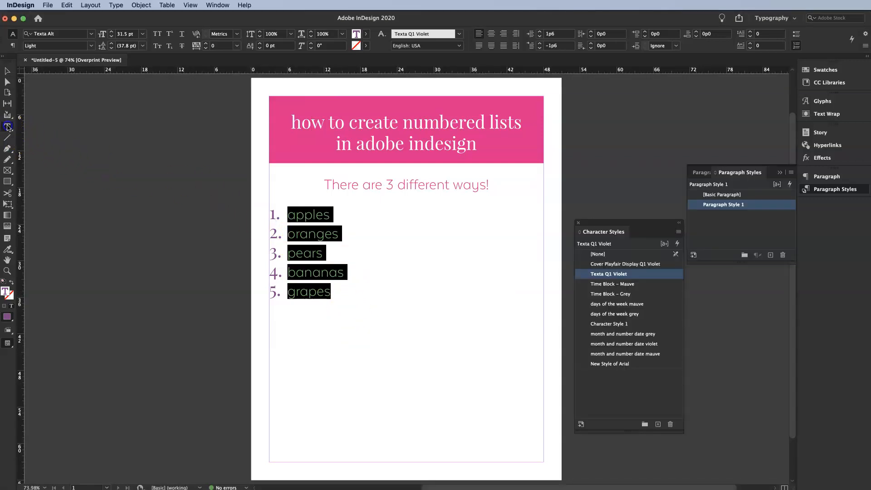
click(282, 397)
click(335, 296)
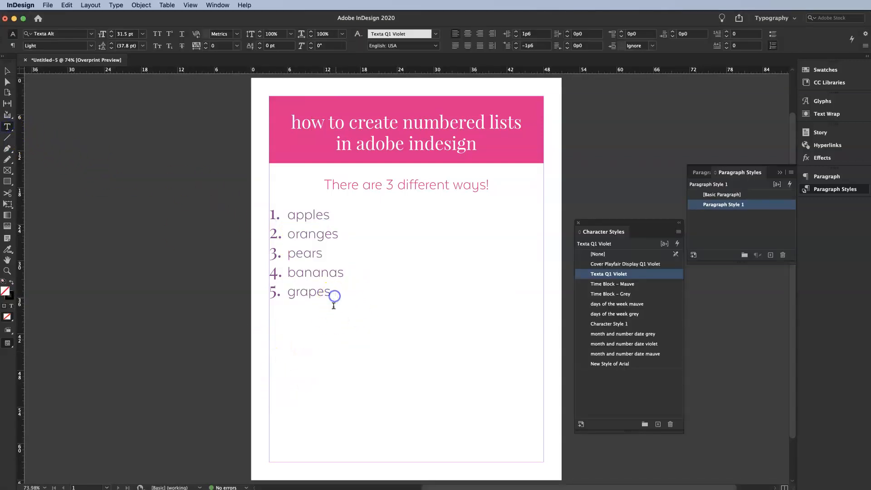
Draw a text frame near the bottom of the page and enter a numbered list with monday and tuesday
key(Escape)
drag(272, 387, 529, 454)
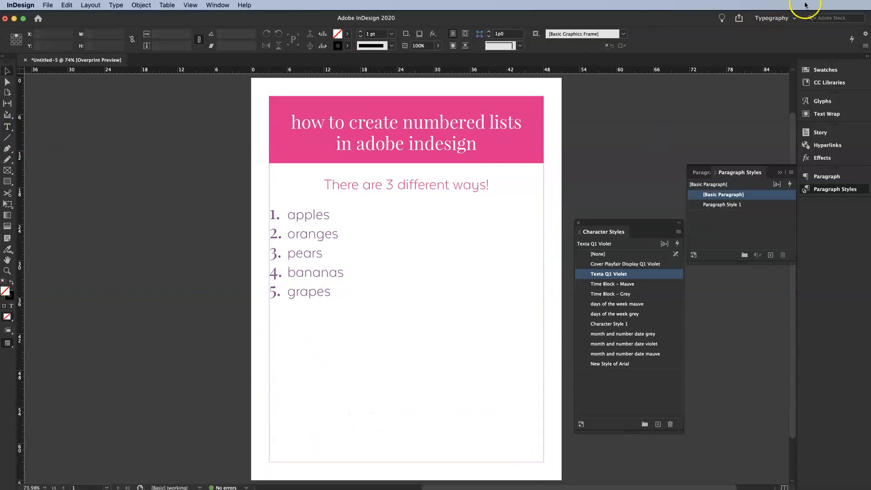
click(7, 127)
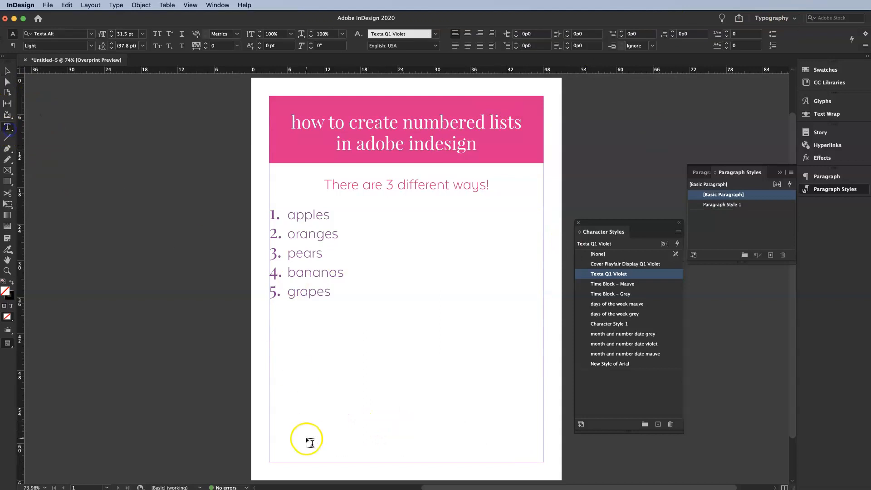
drag(275, 384, 516, 455)
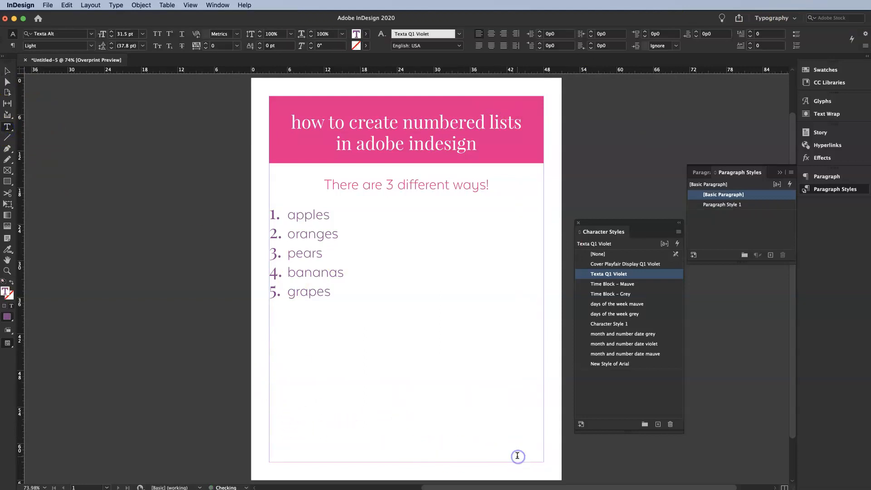
click(796, 45)
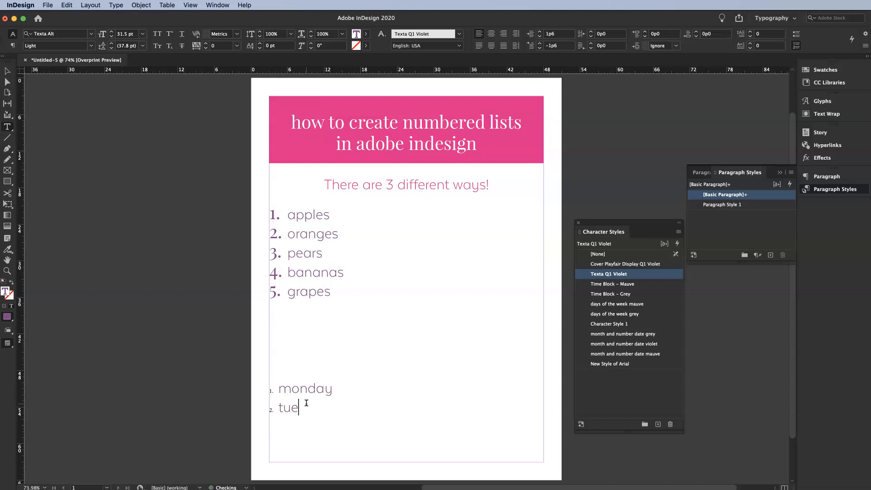
click(330, 407)
Convert the numbering of the monday and tuesday list to text and select the number 1
click(282, 389)
drag(282, 389, 373, 417)
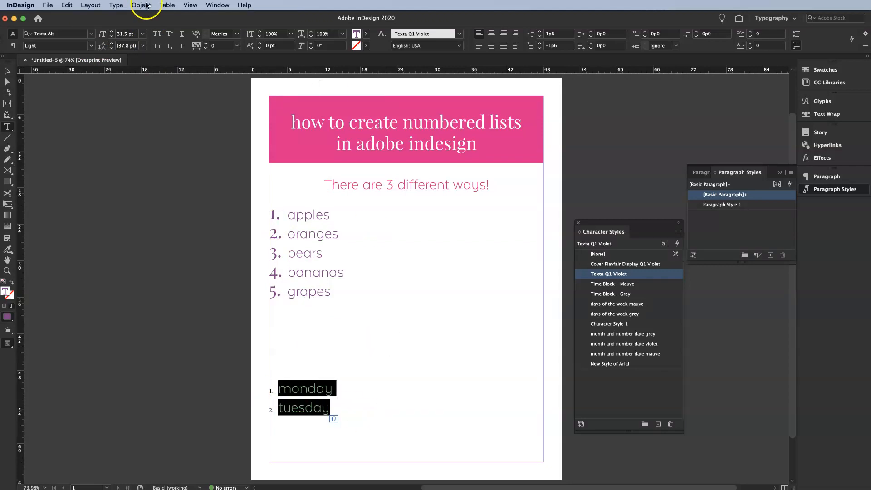
click(117, 7)
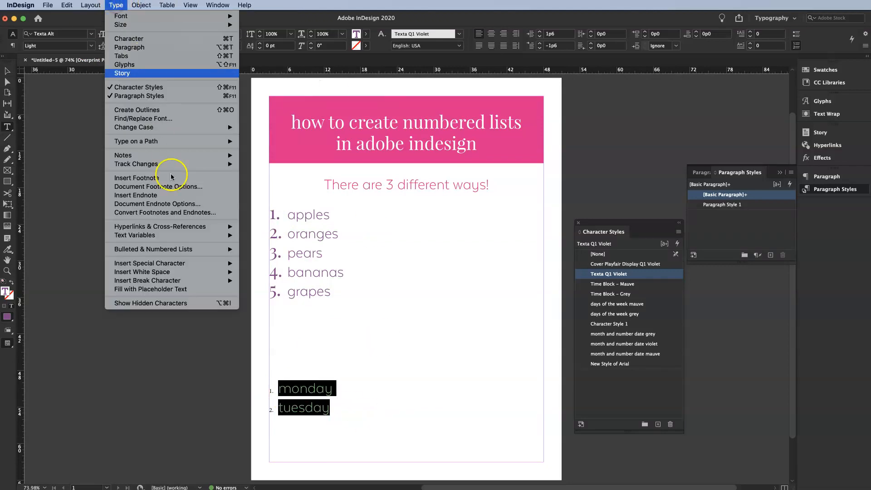
mouse_move(225, 264)
mouse_move(217, 249)
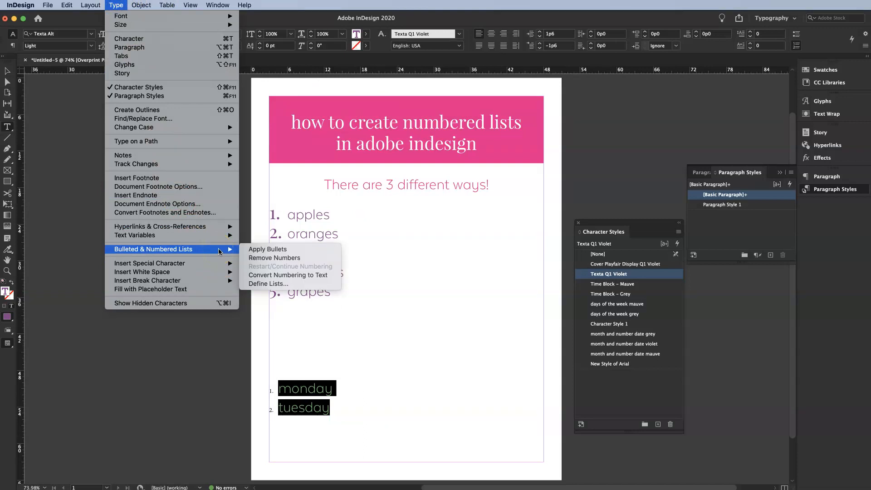
click(279, 274)
drag(280, 389, 262, 389)
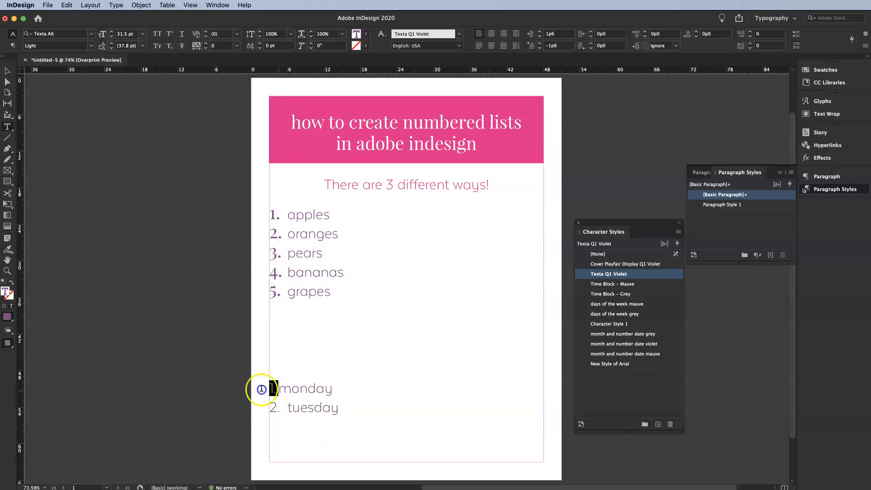
Apply the "days of the week grey" character style to the number before monday and set its font to Ratio Modern
click(616, 313)
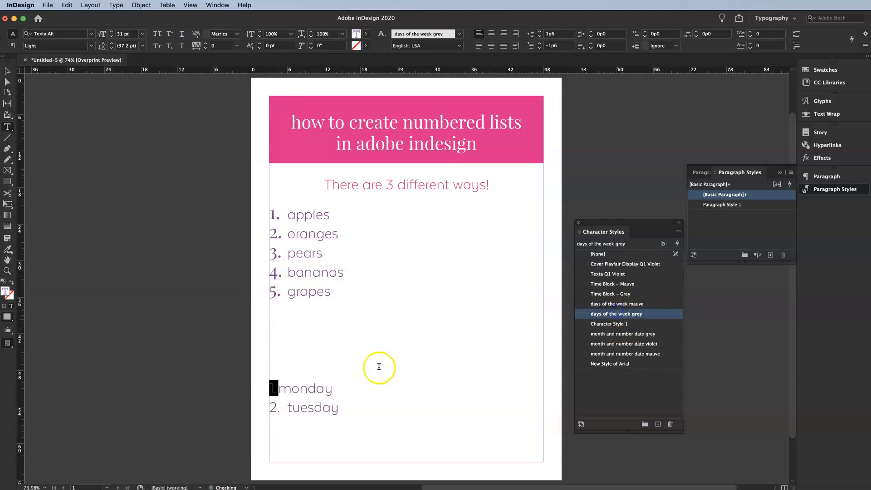
click(91, 34)
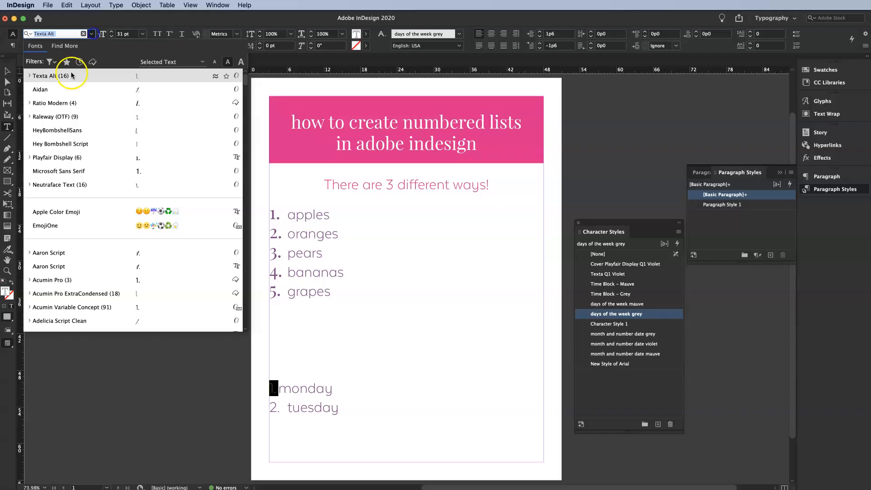
click(61, 105)
click(305, 412)
drag(279, 391, 265, 393)
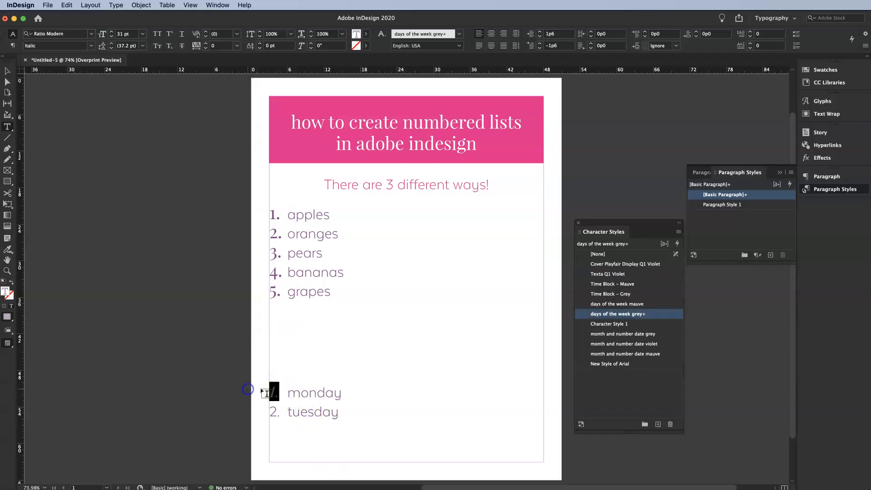
Add a wednesday line below tuesday and apply automatic numbering to it
click(338, 393)
click(355, 410)
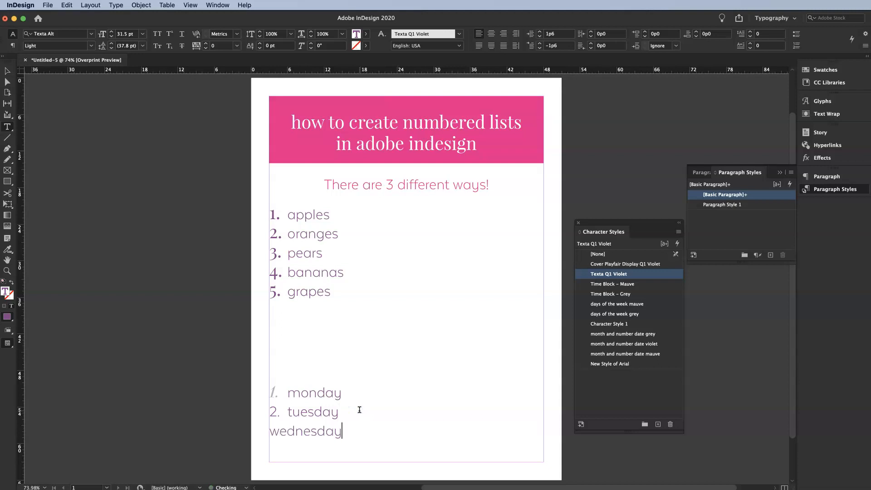
click(796, 46)
click(280, 433)
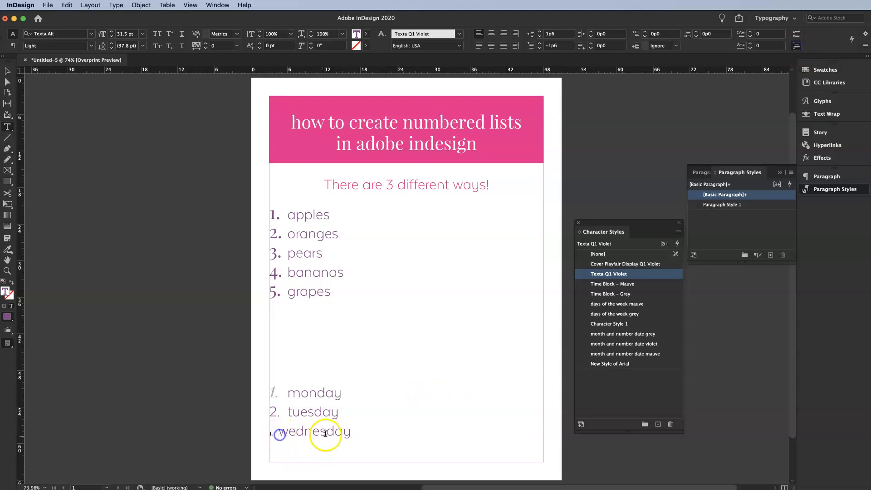
Select the five fruit items, examine the numbering character style options in Paragraph Style 1, and close its options without changes
click(303, 225)
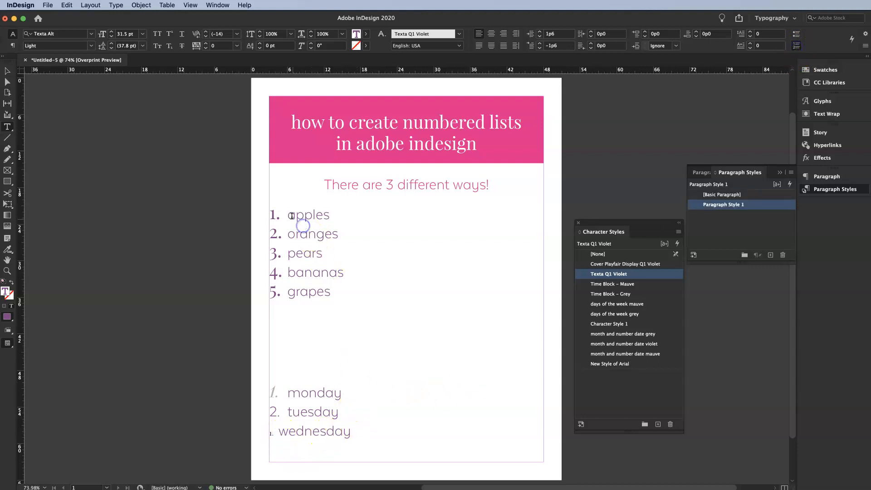
drag(295, 216, 405, 302)
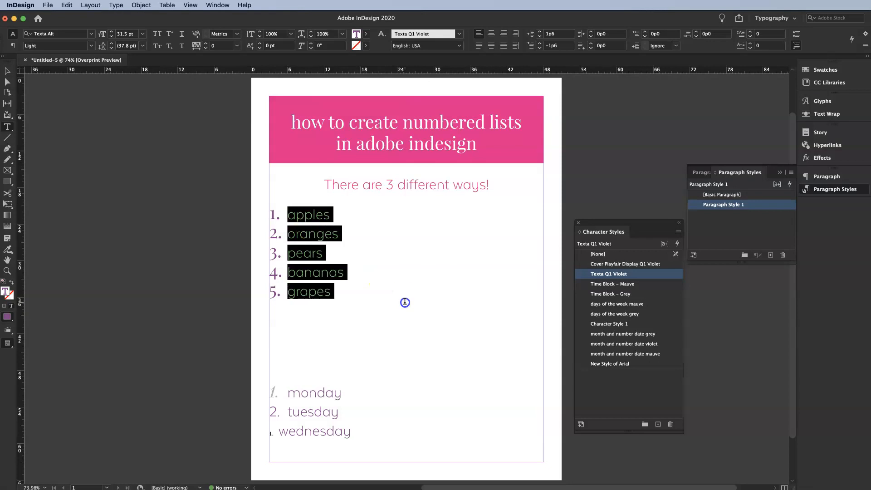
double_click(736, 205)
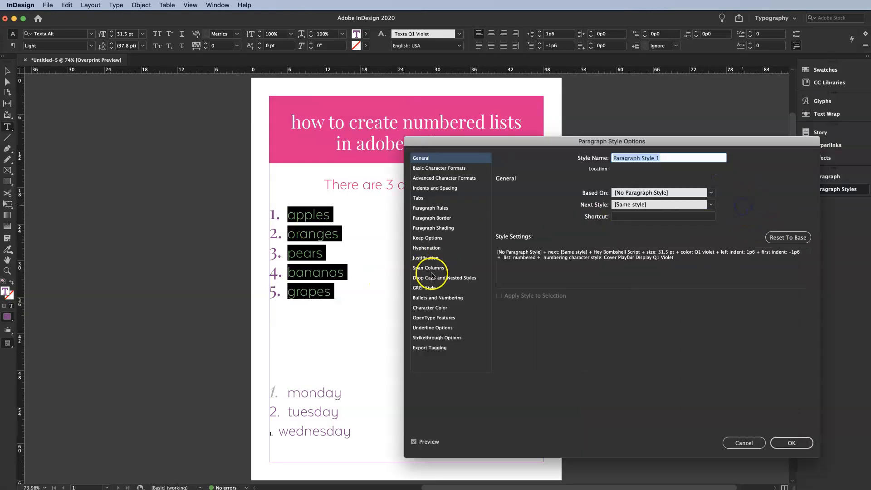
click(441, 298)
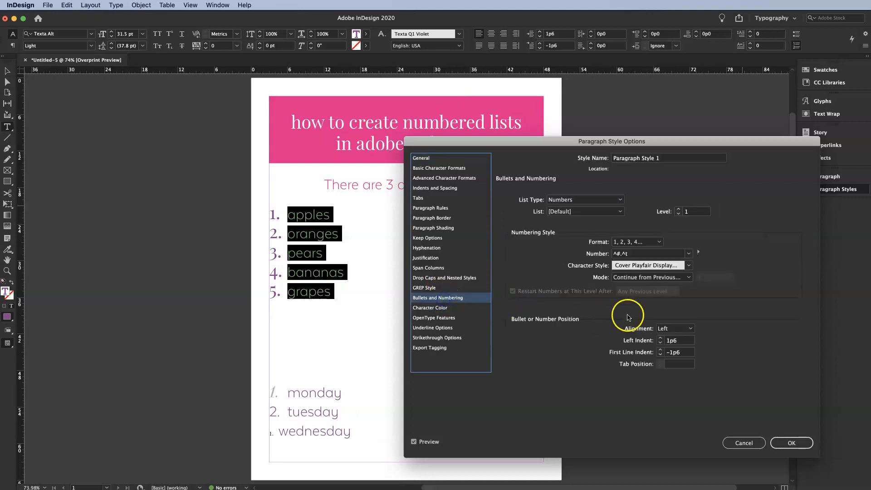
click(689, 266)
click(756, 274)
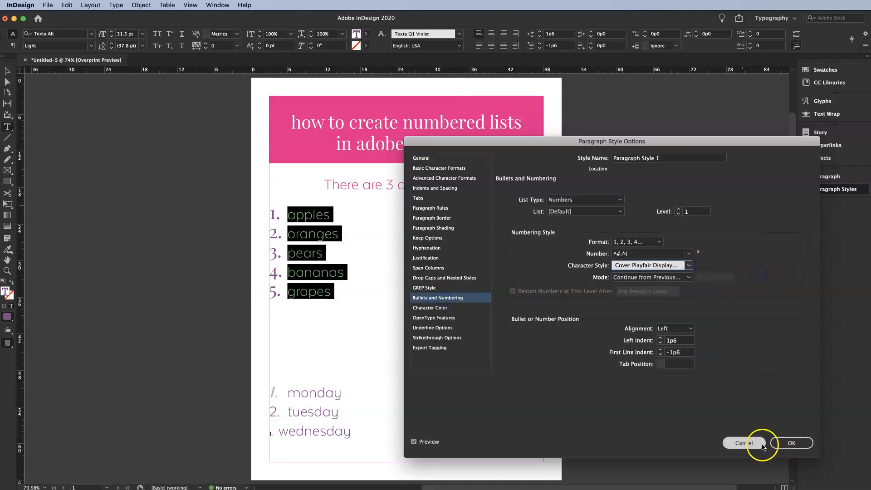
click(744, 443)
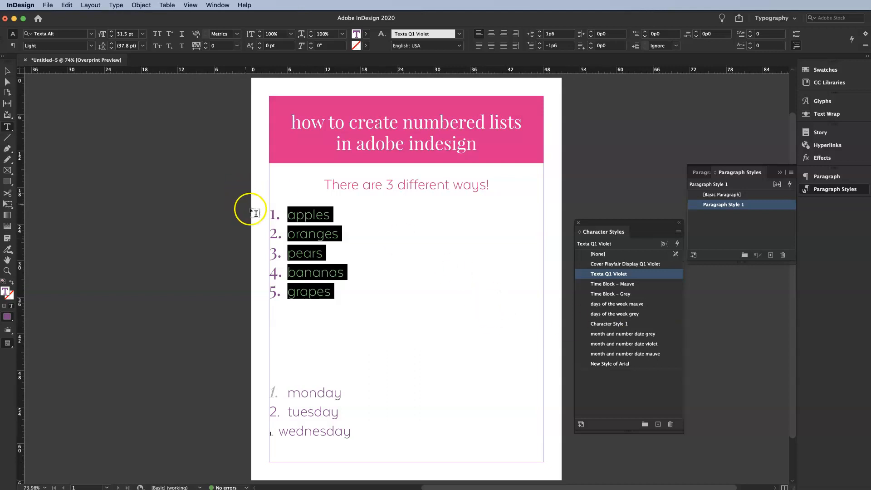
click(290, 232)
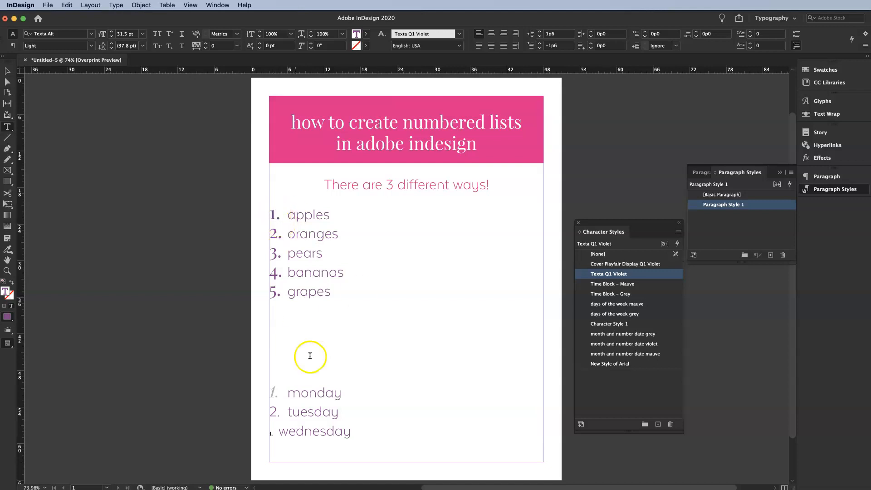
click(275, 432)
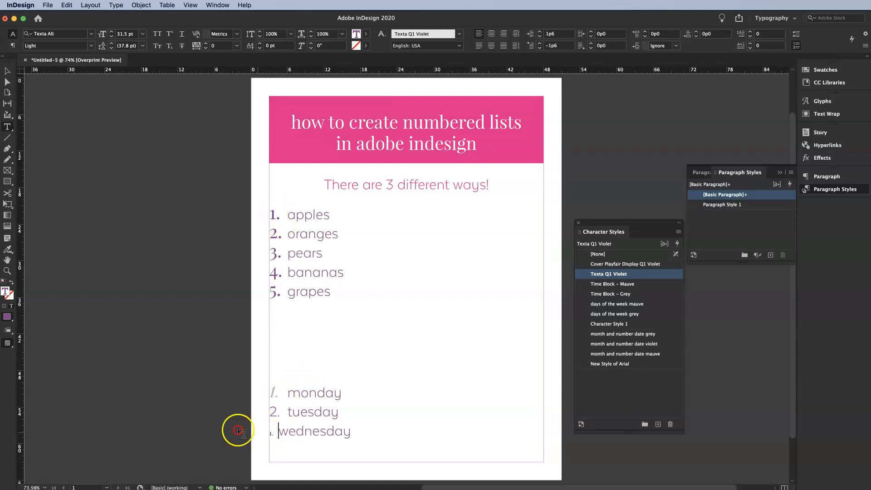